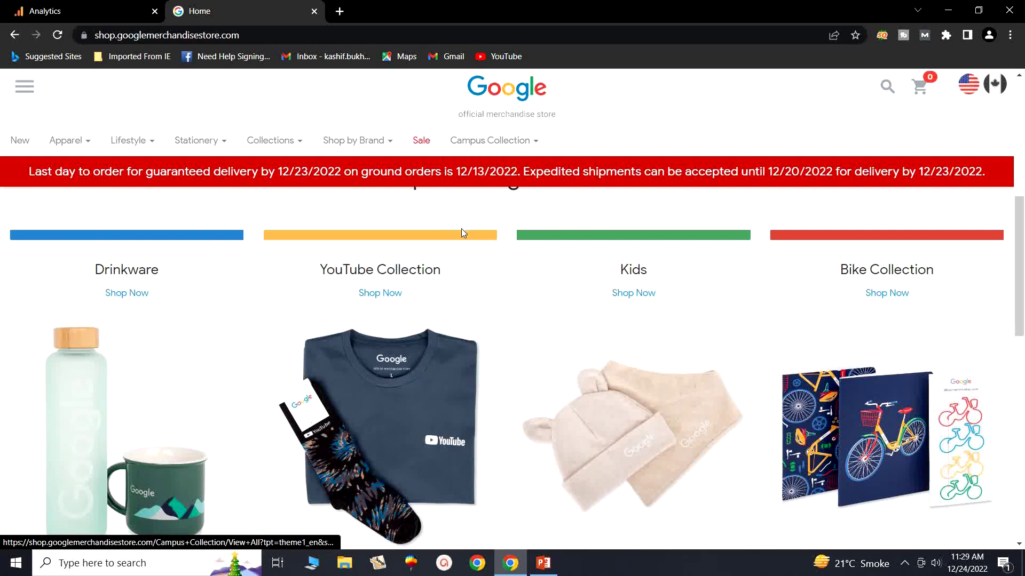
Switch to Google Analytics, open the Google Merchandise Store's 2 Test View and dismiss the Universal Analytics notice
click(108, 6)
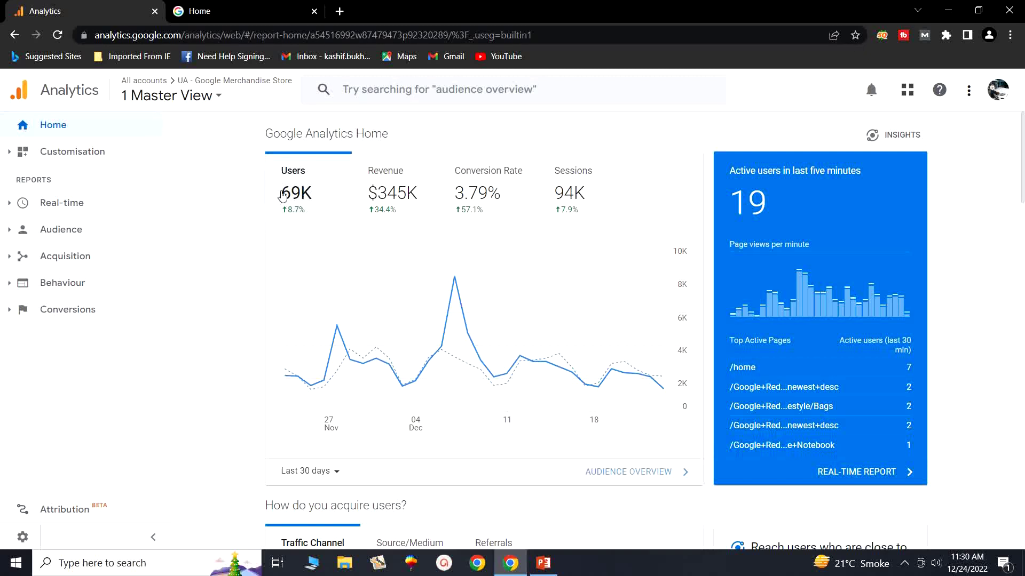
click(214, 99)
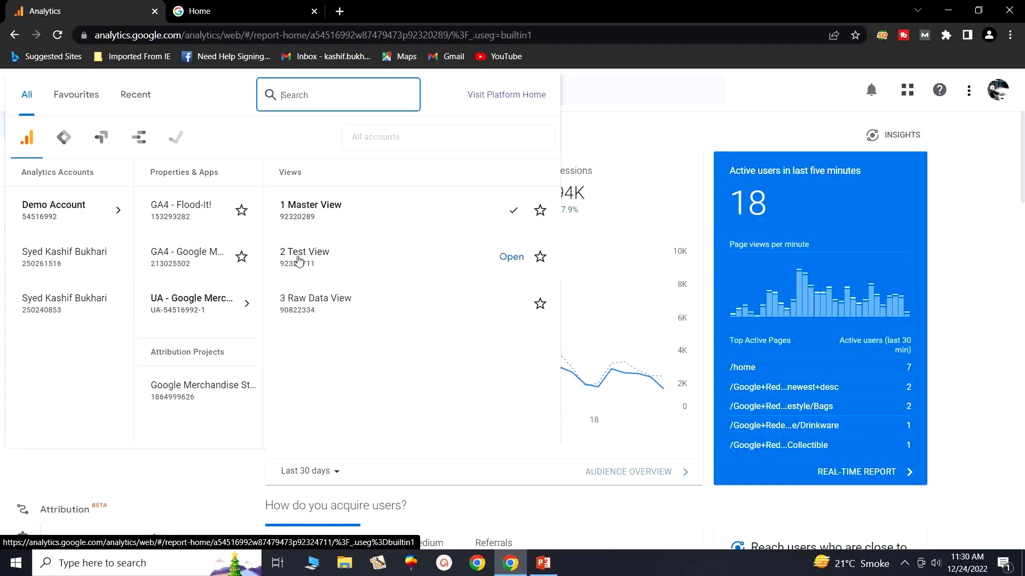
click(295, 259)
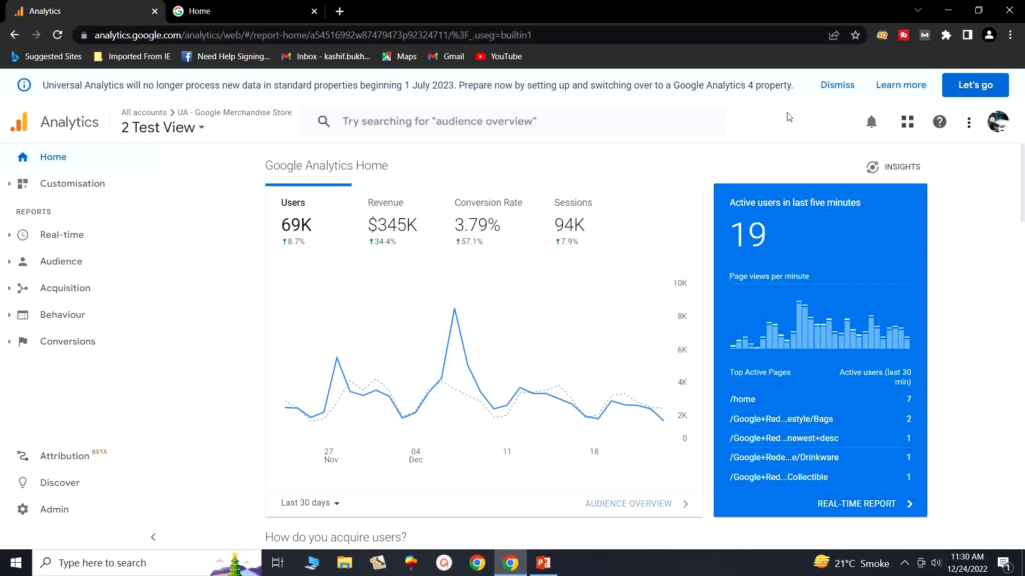
click(824, 88)
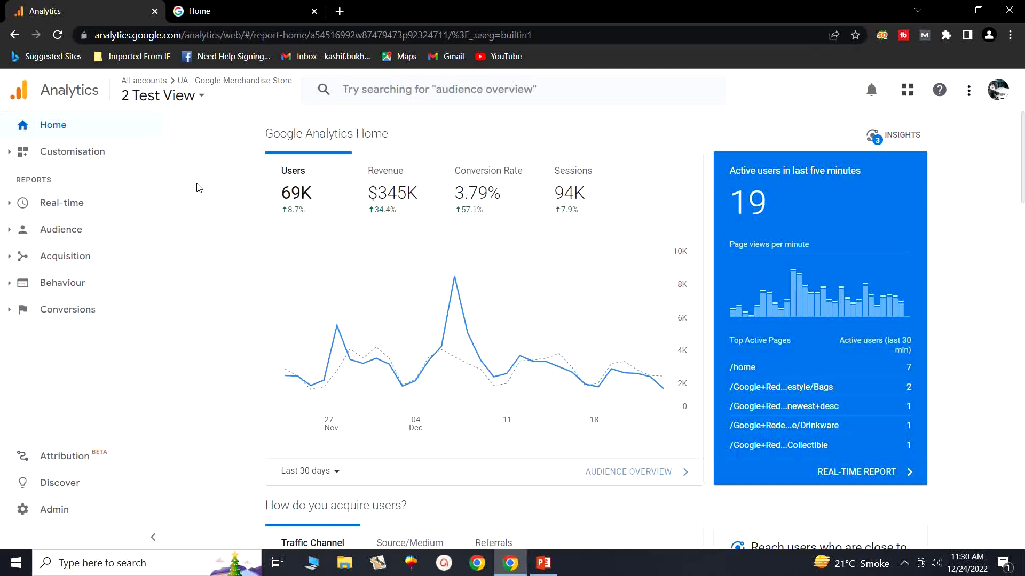
Open the Demographics Overview report for the audience
click(63, 237)
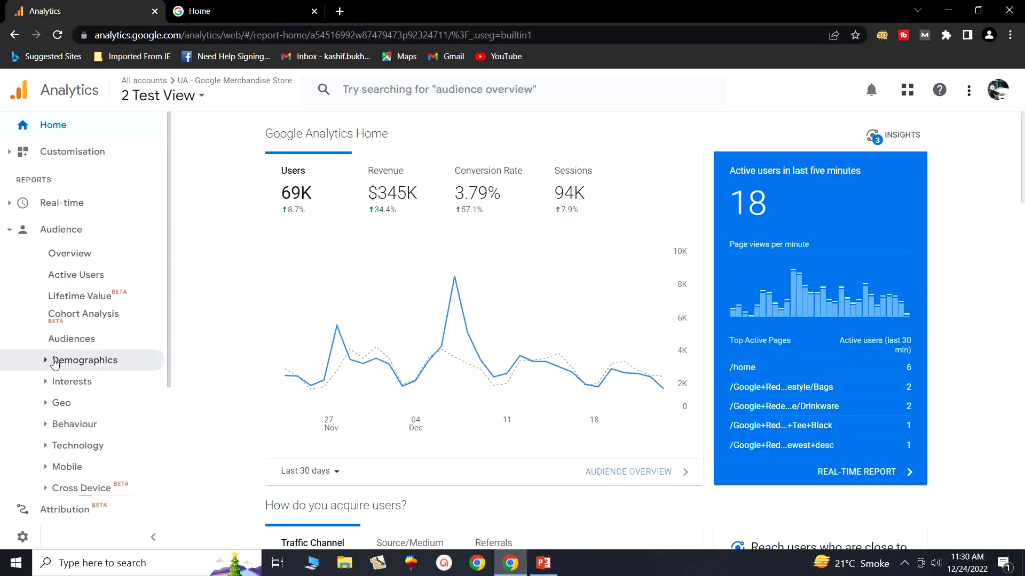
click(77, 362)
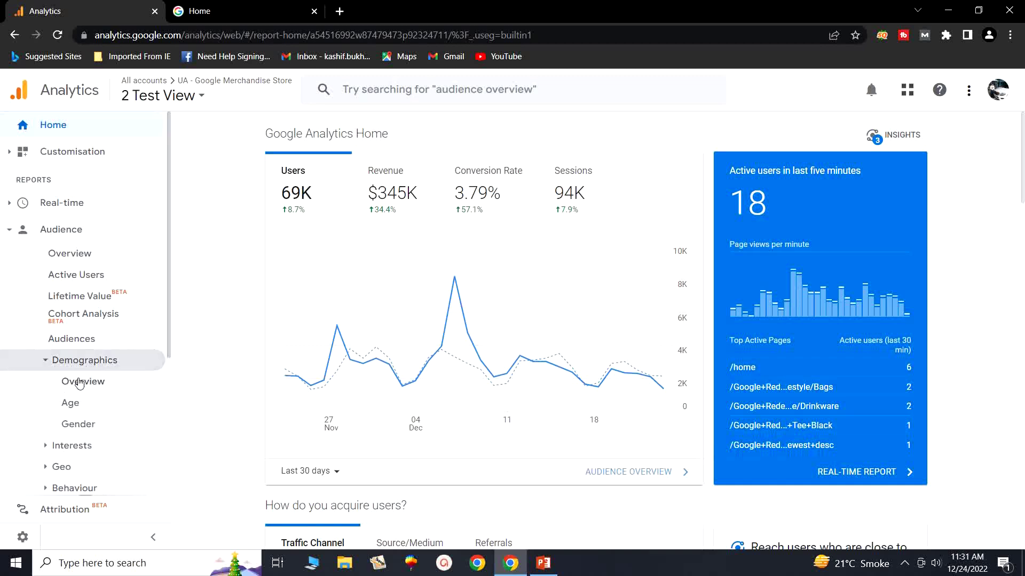
click(79, 382)
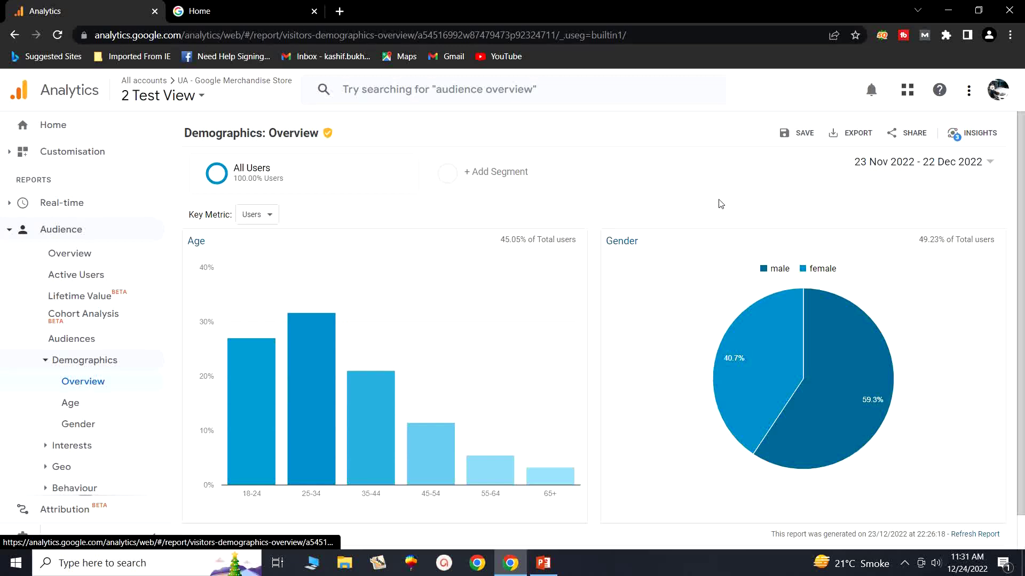
Browse the segments available for the Demographics Overview report and start a new custom segment
click(470, 177)
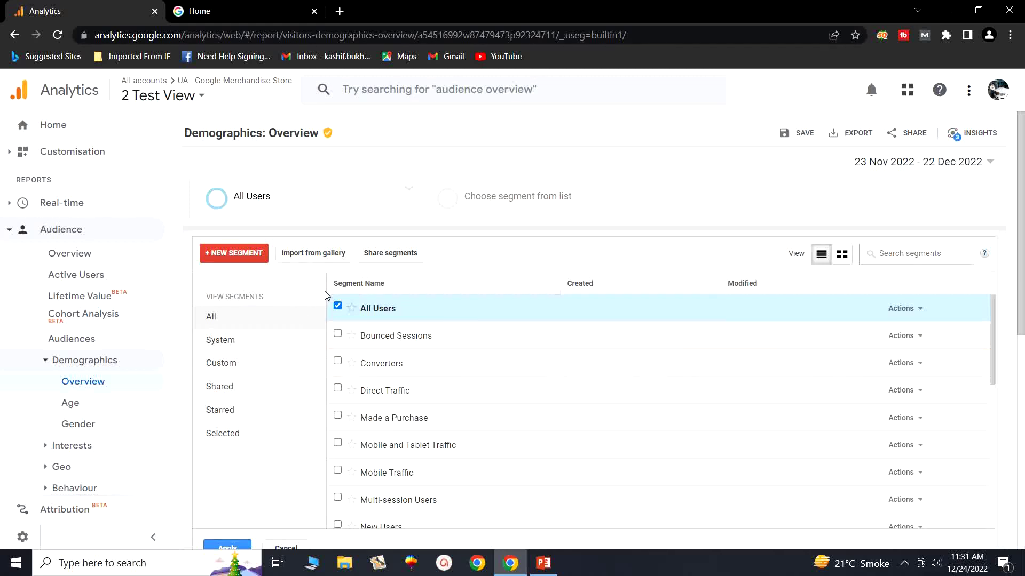
scroll(390, 374, down, 1)
scroll(390, 389, down, 7)
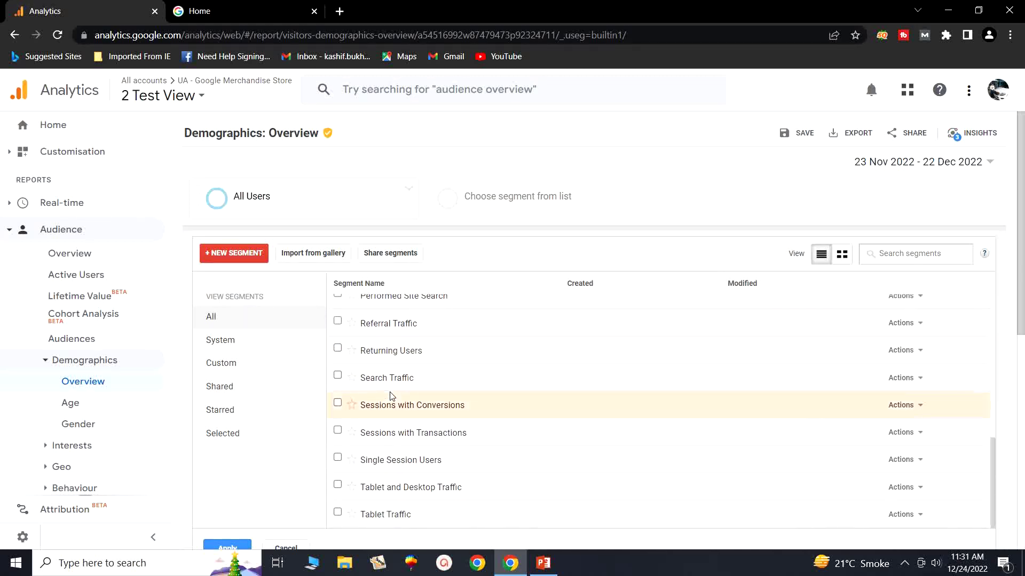
mouse_move(390, 395)
scroll(390, 395, up, 7)
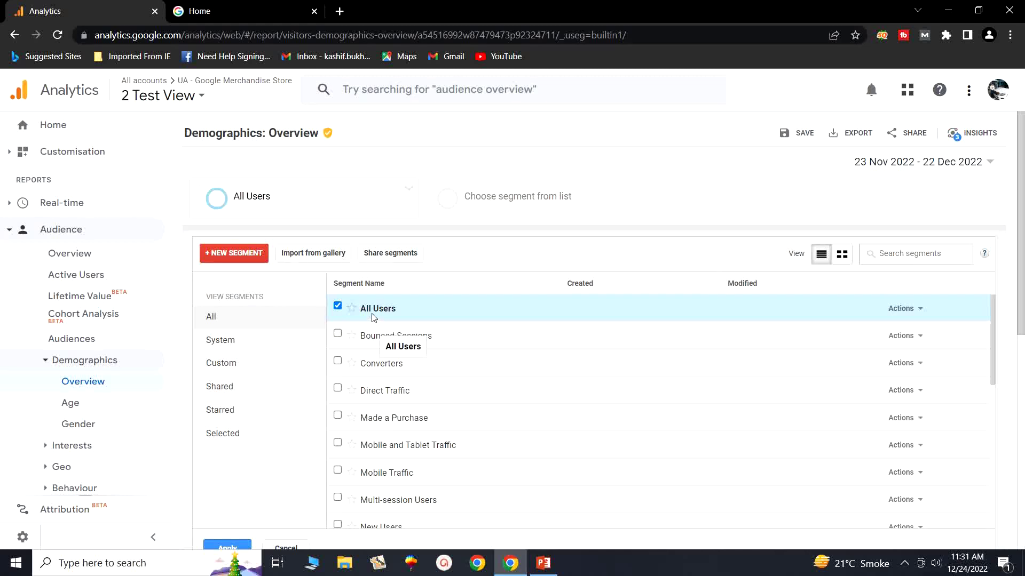
click(226, 259)
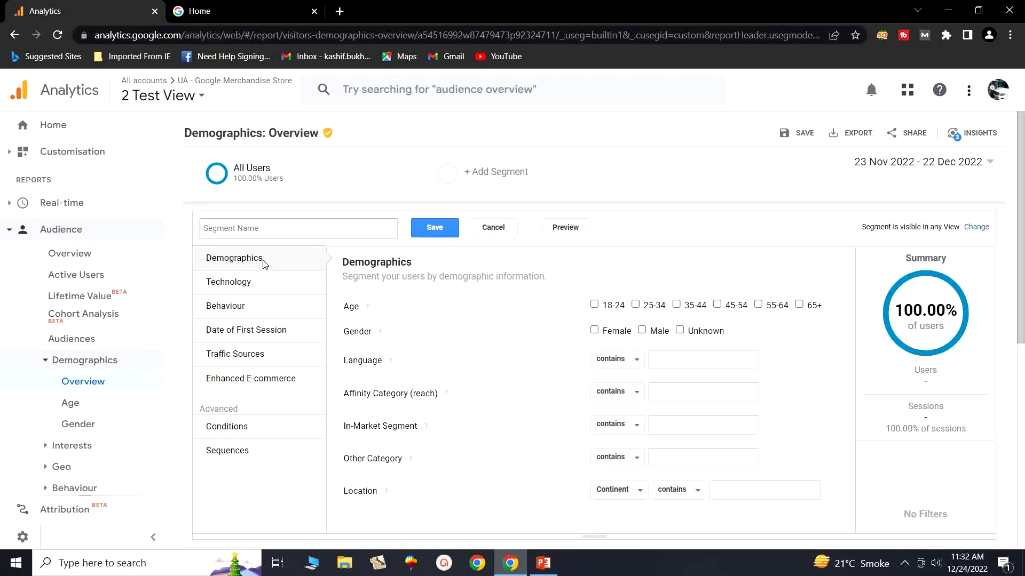
Review the new segment's Technology and Behaviour criteria, and return to its Demographics criteria
click(242, 287)
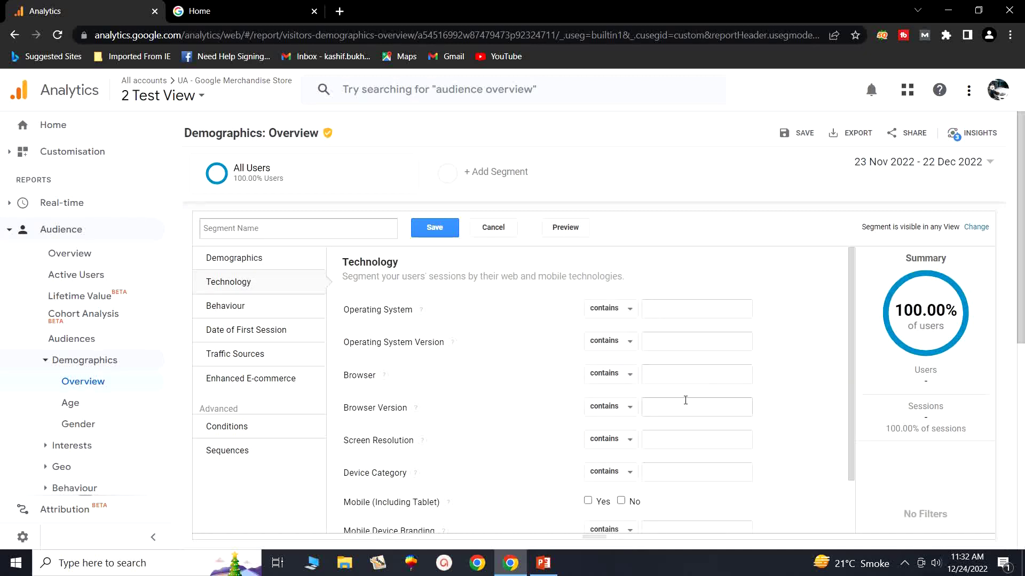
click(246, 311)
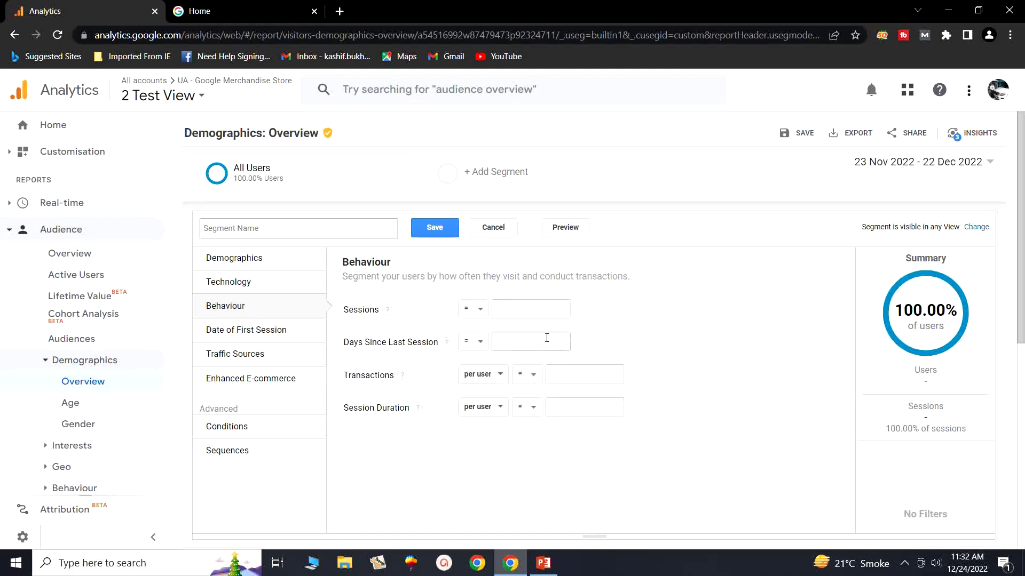
click(215, 261)
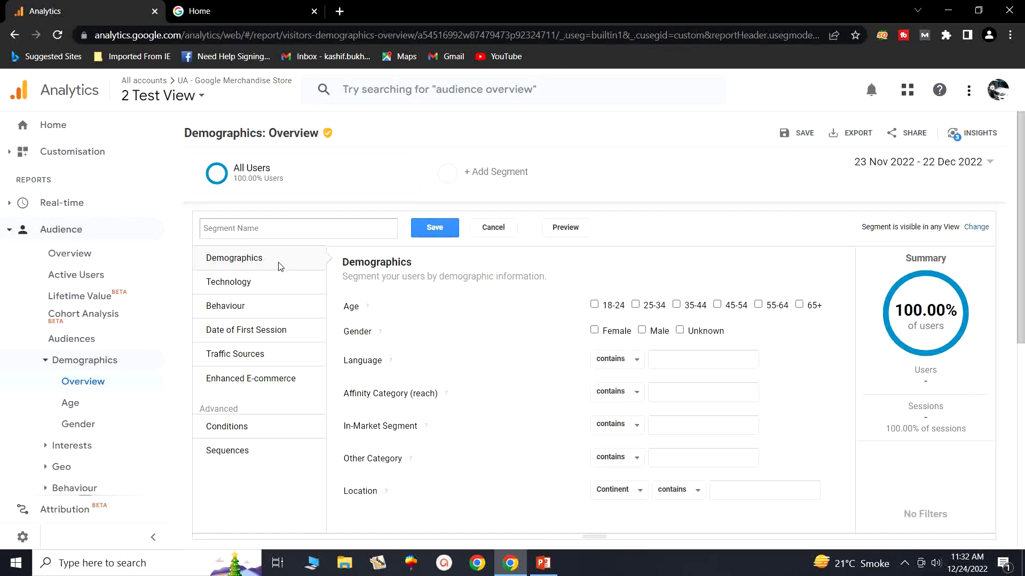
Name the new segment "Pakistani Users" and try the 18-24 age filter, leaving all age ranges cleared
click(281, 227)
text(Pakistani Users)
click(594, 305)
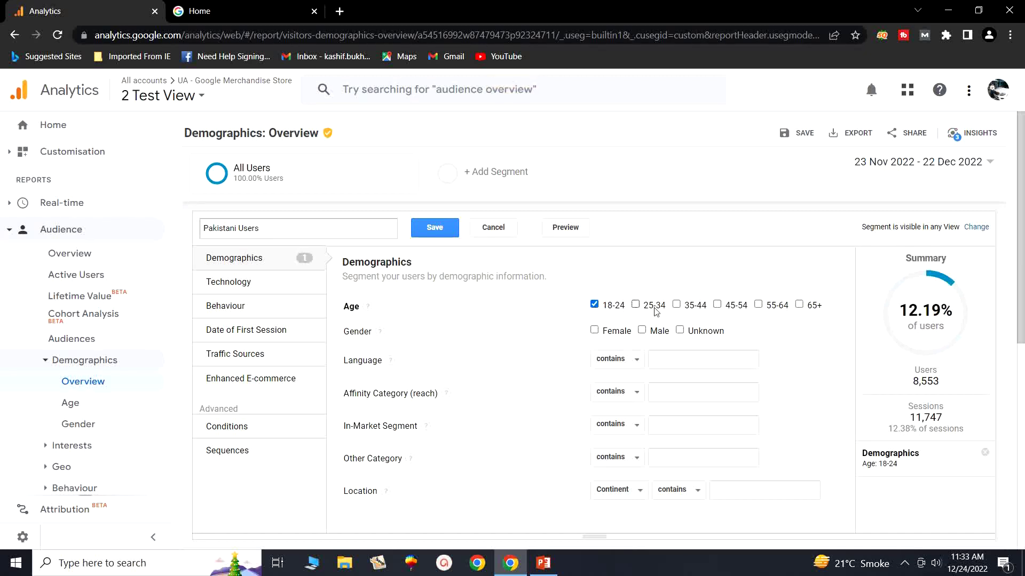
click(593, 305)
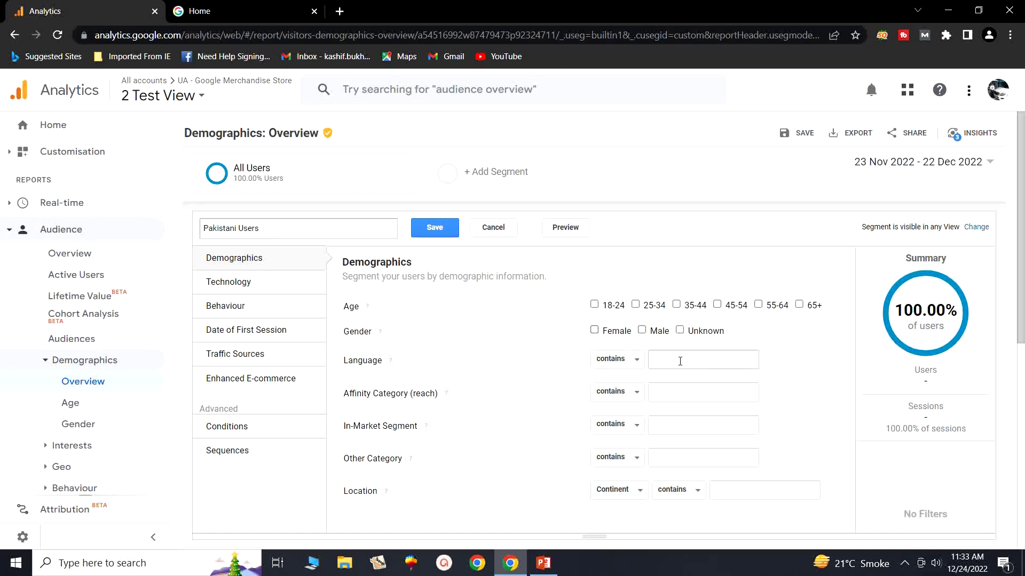
Set the segment's location condition to Country contains Pakistan and save the segment
scroll(691, 425, down, 1)
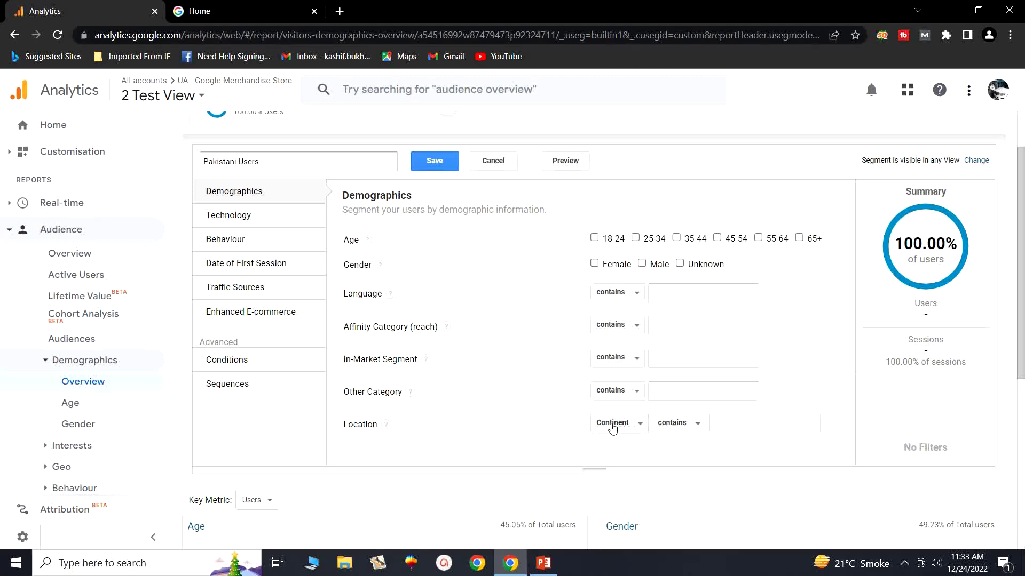
click(633, 425)
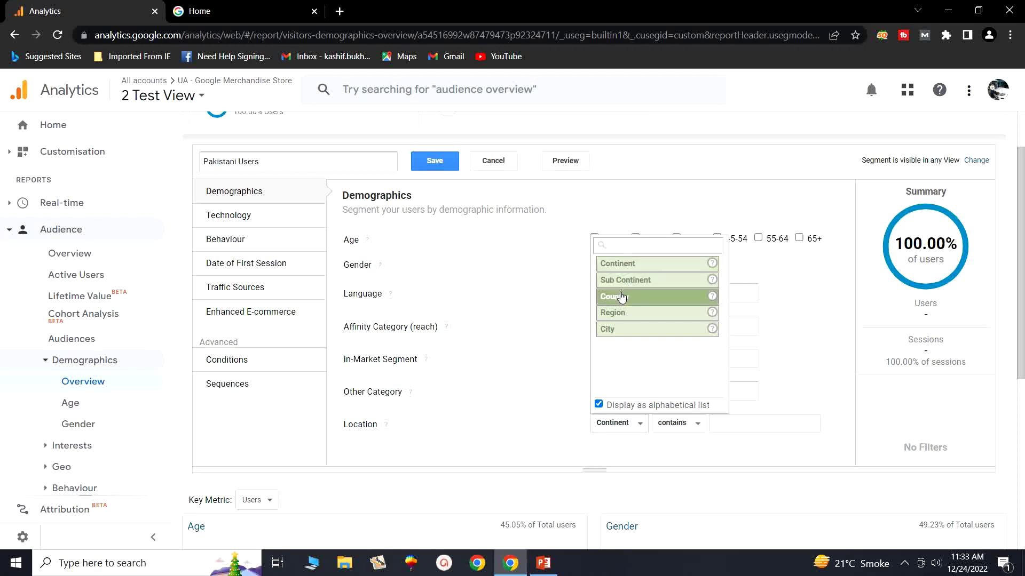
click(648, 300)
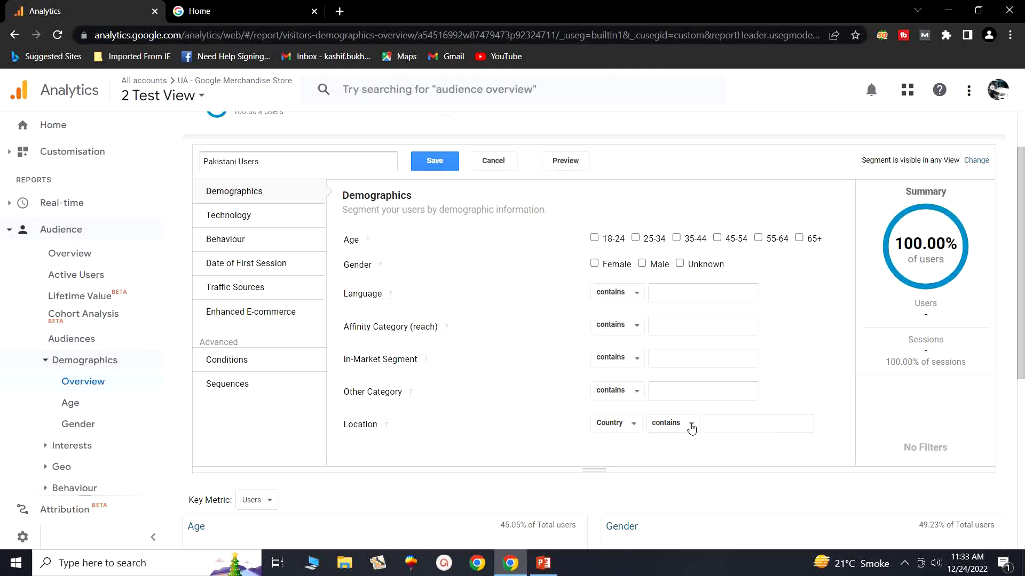
click(728, 422)
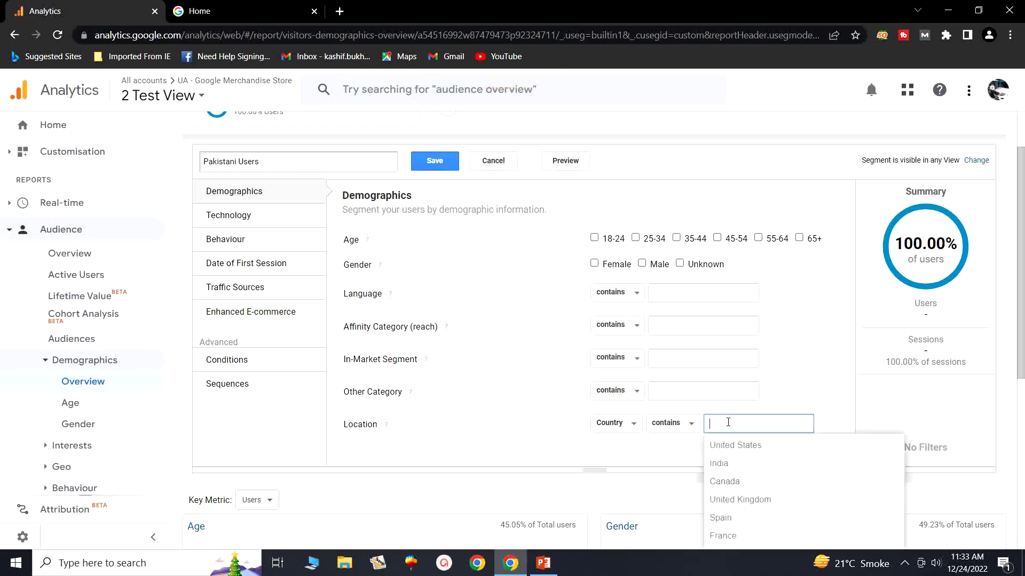
text(paki)
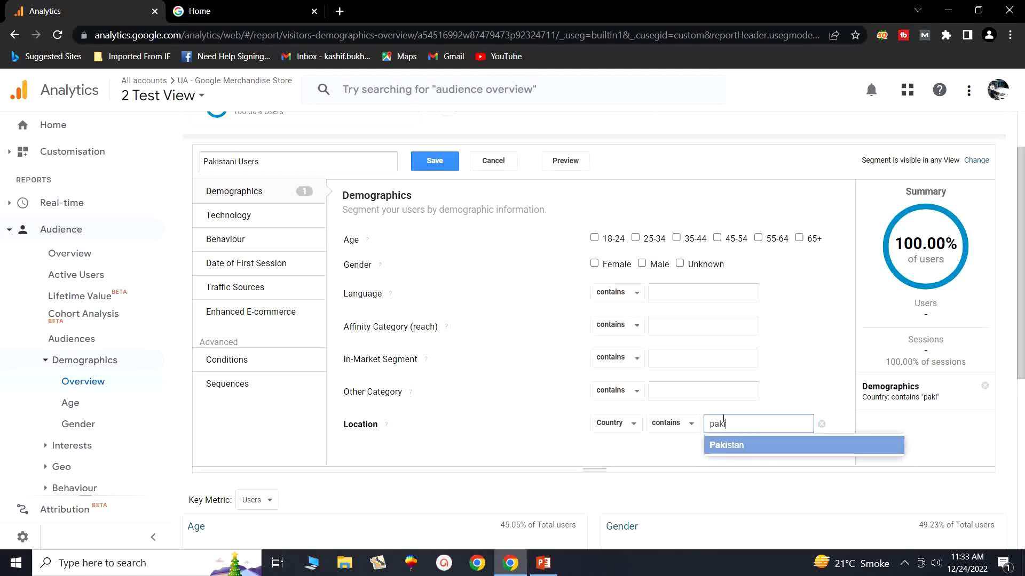
click(731, 447)
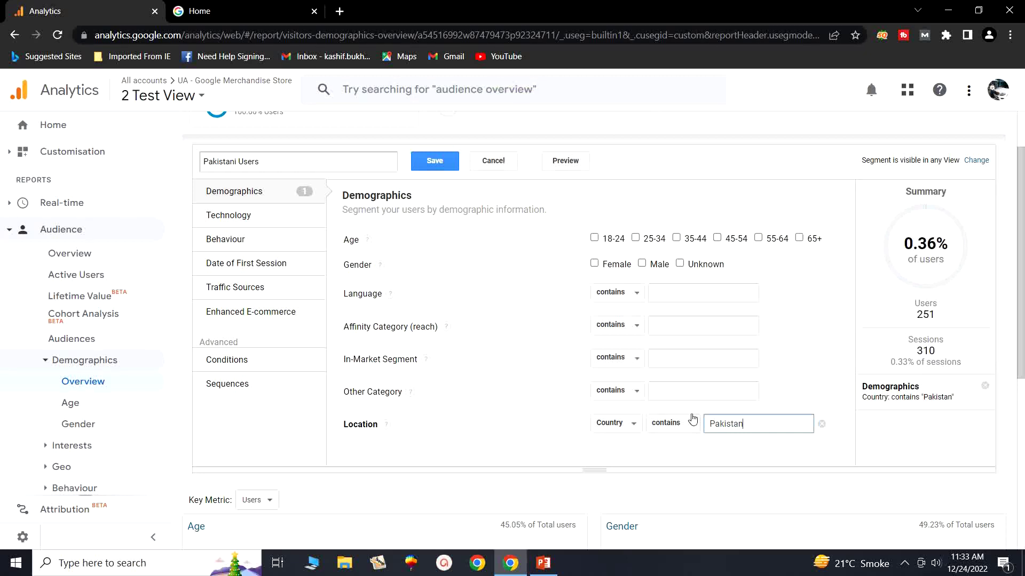
click(441, 166)
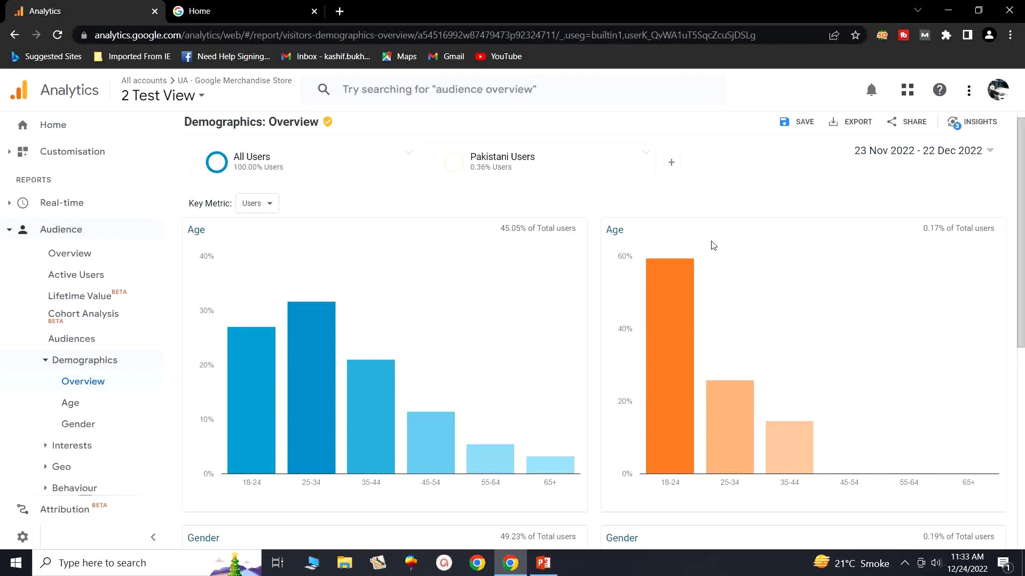
Compare the age and gender charts of the All Users and Pakistani Users segments
mouse_move(558, 164)
mouse_move(236, 157)
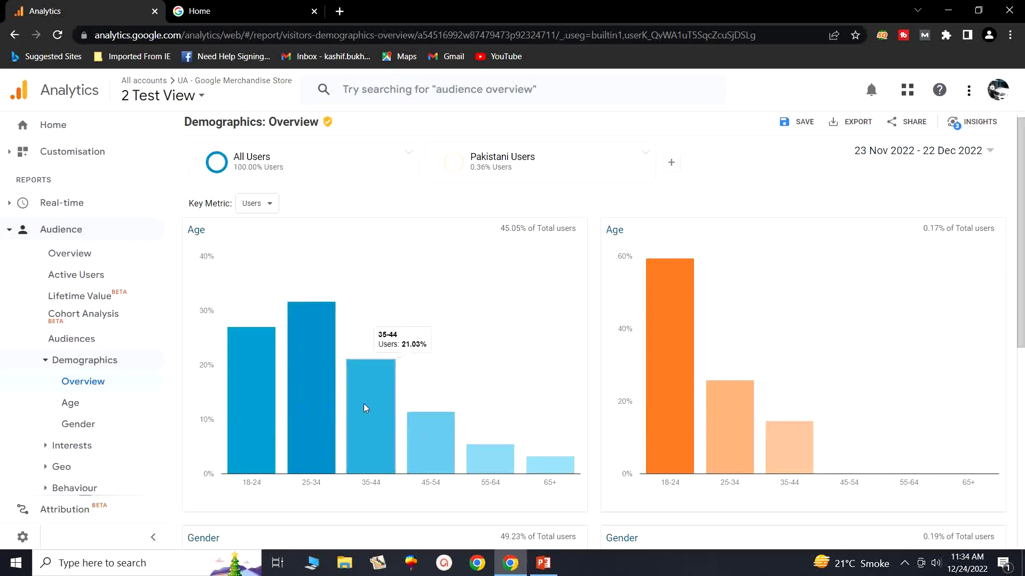
mouse_move(509, 158)
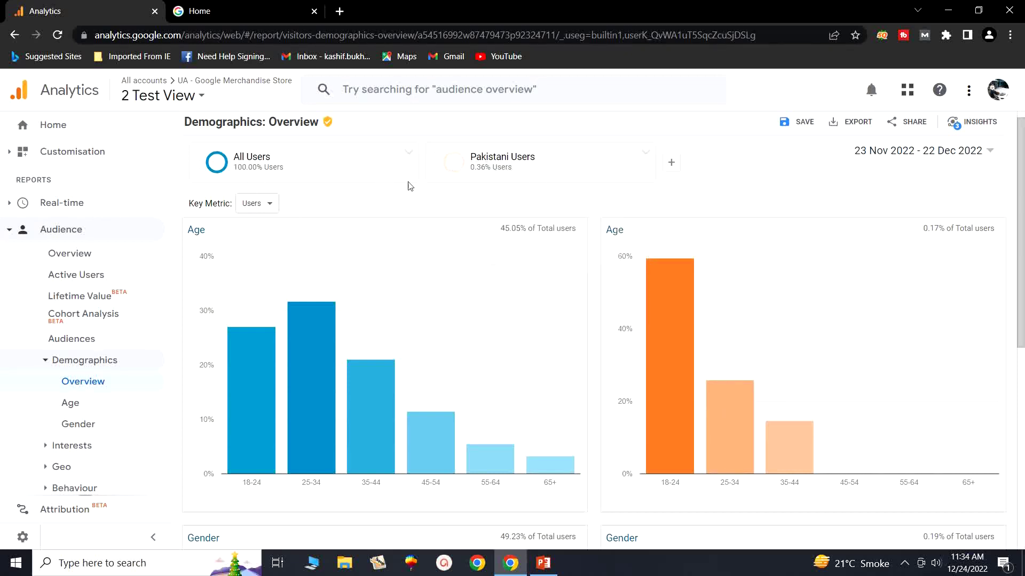
scroll(640, 416, down, 6)
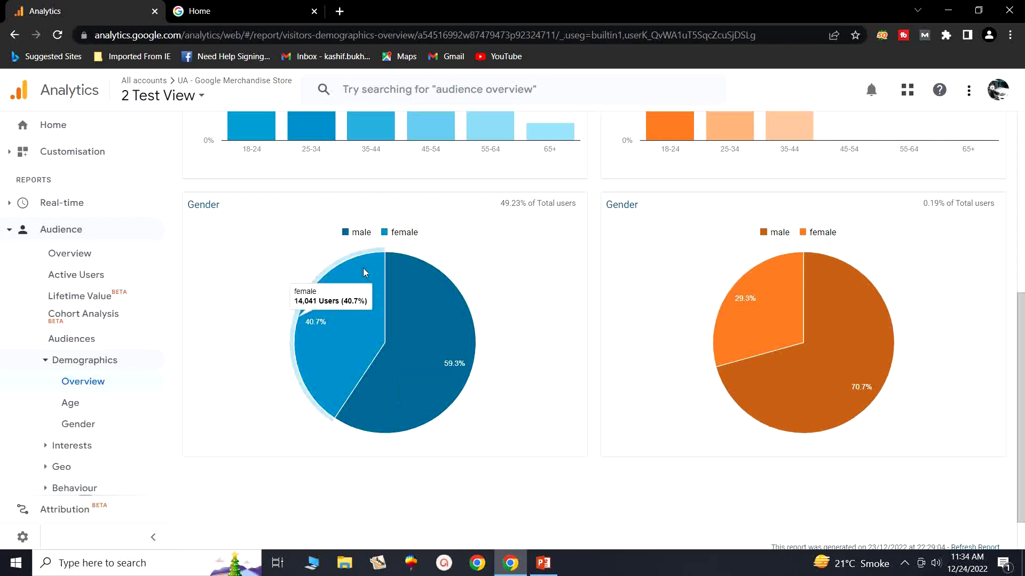
mouse_move(417, 295)
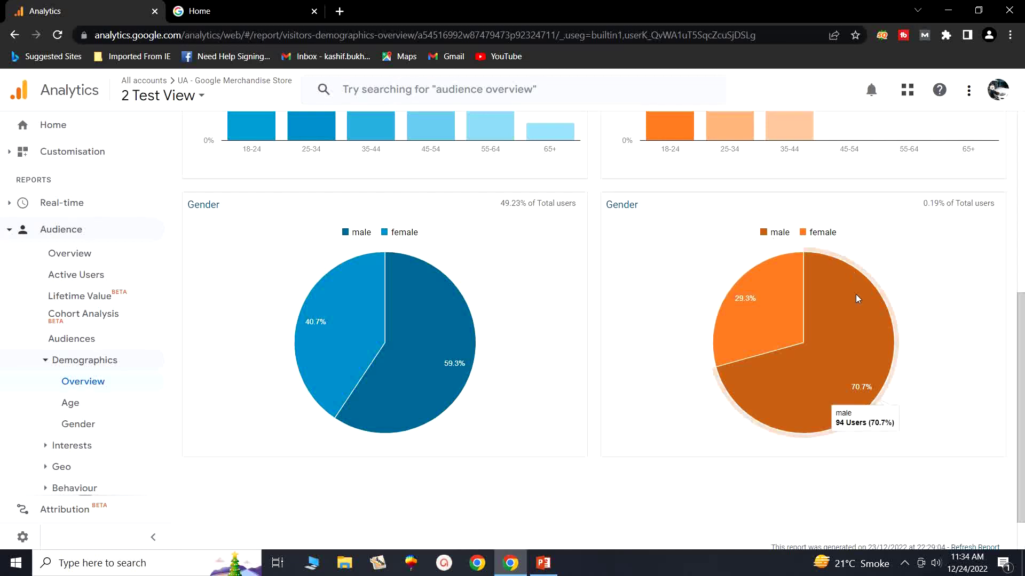
scroll(765, 325, down, 1)
scroll(652, 312, up, 7)
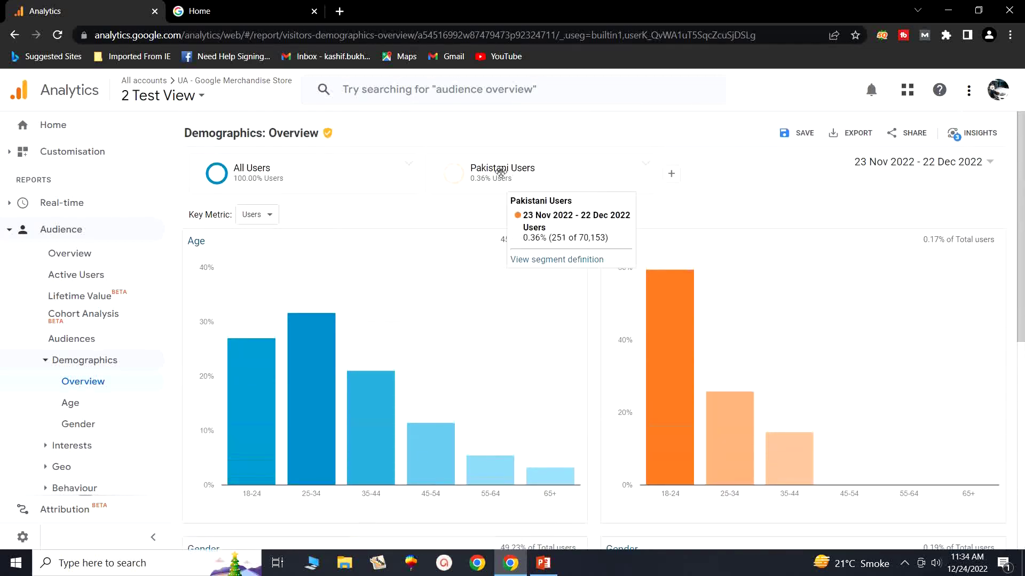
Remove the Pakistani Users segment from the Demographics Overview report
click(645, 164)
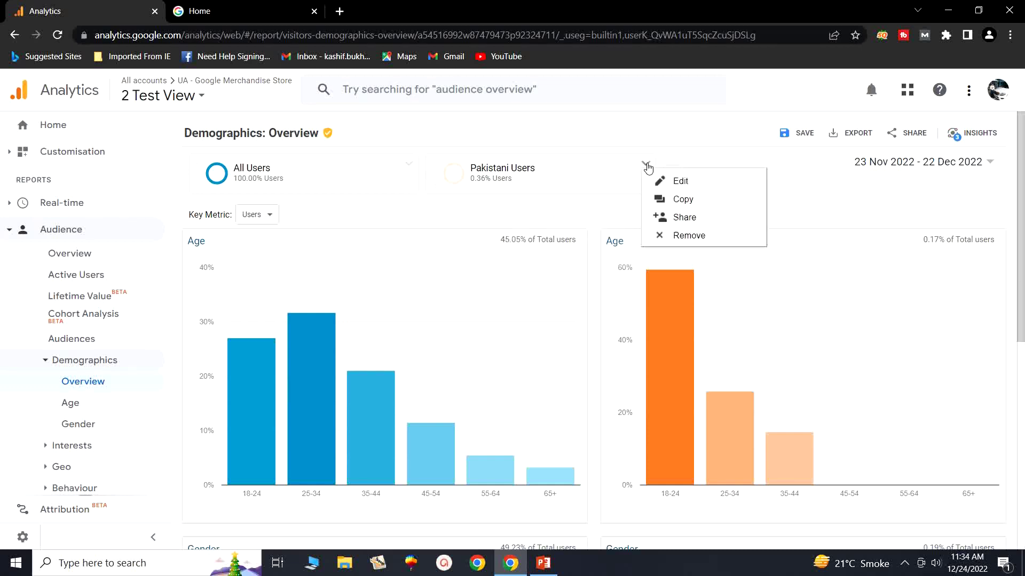
click(676, 239)
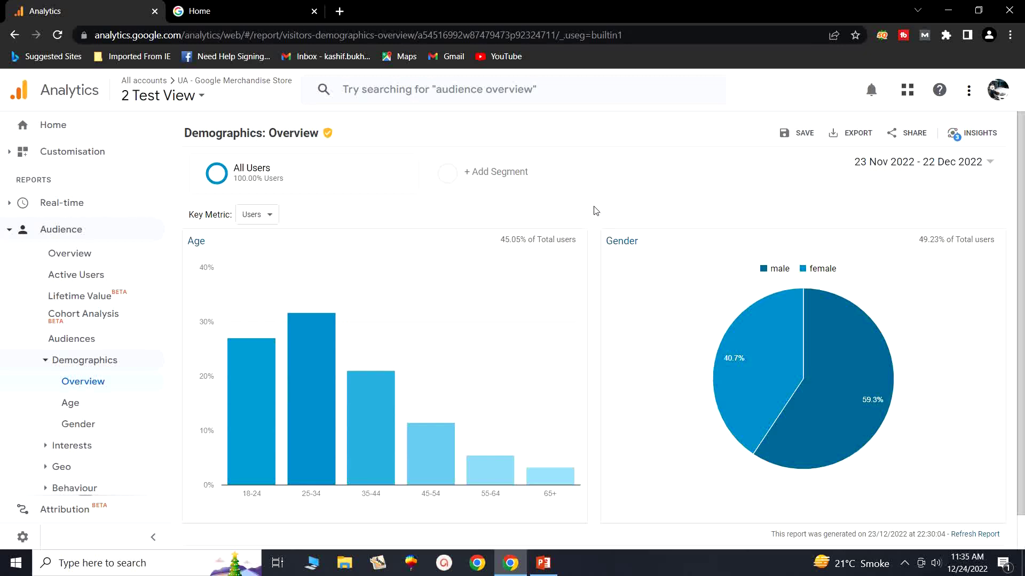
Select the saved Pakistani Users segment from the custom segments and apply it to the report alongside All Users
click(489, 182)
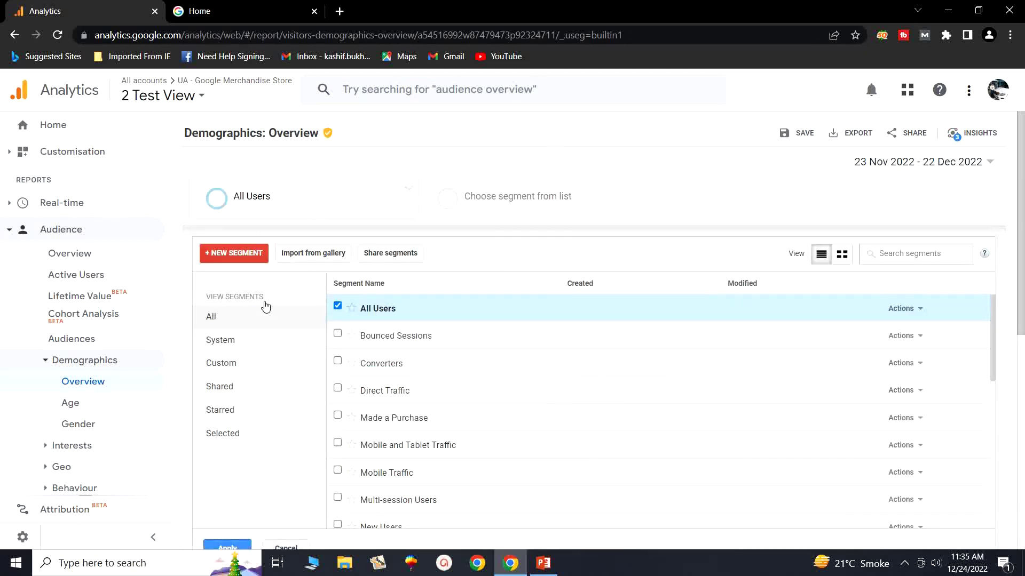
click(212, 367)
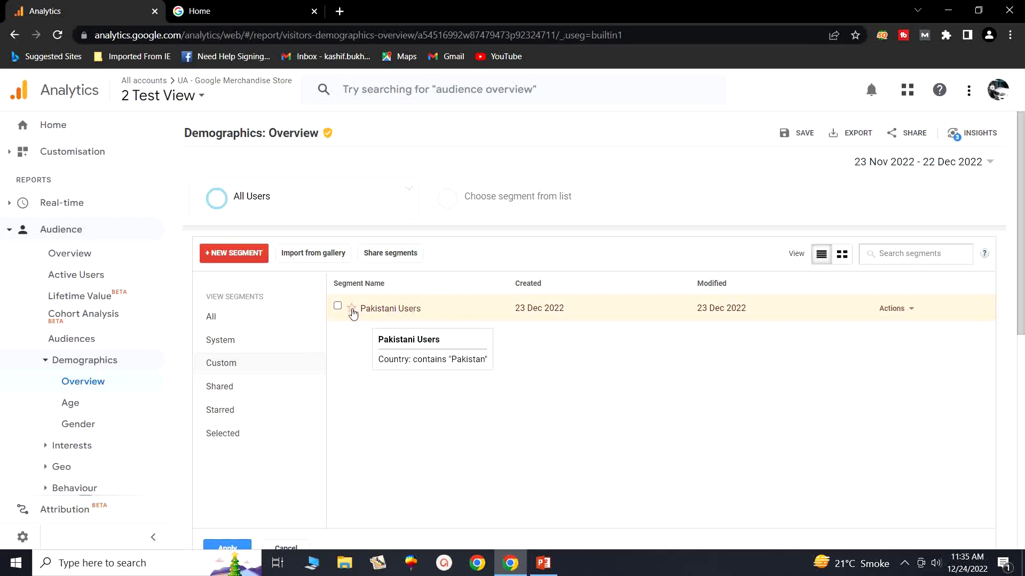
click(338, 307)
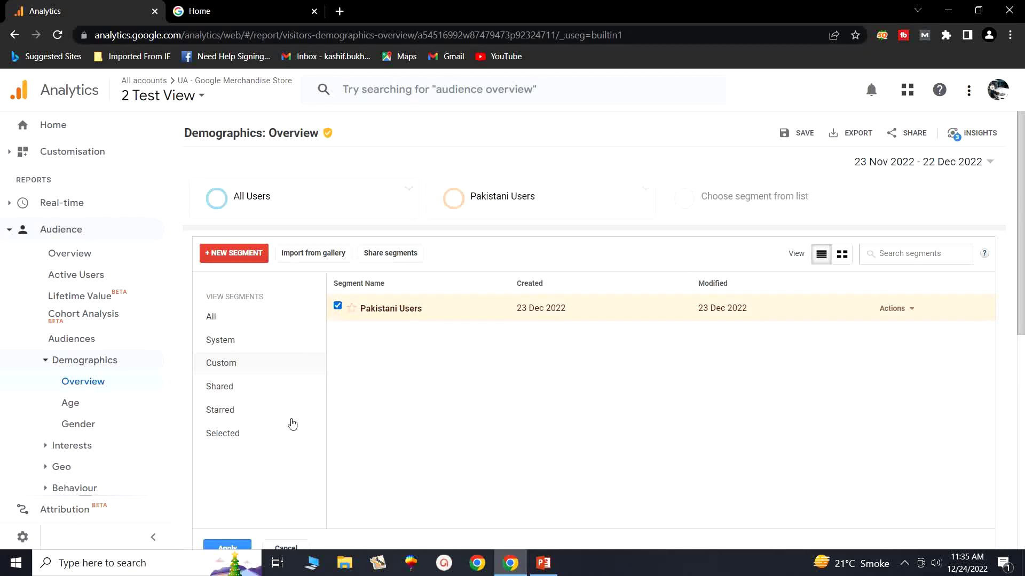
scroll(235, 544, down, 1)
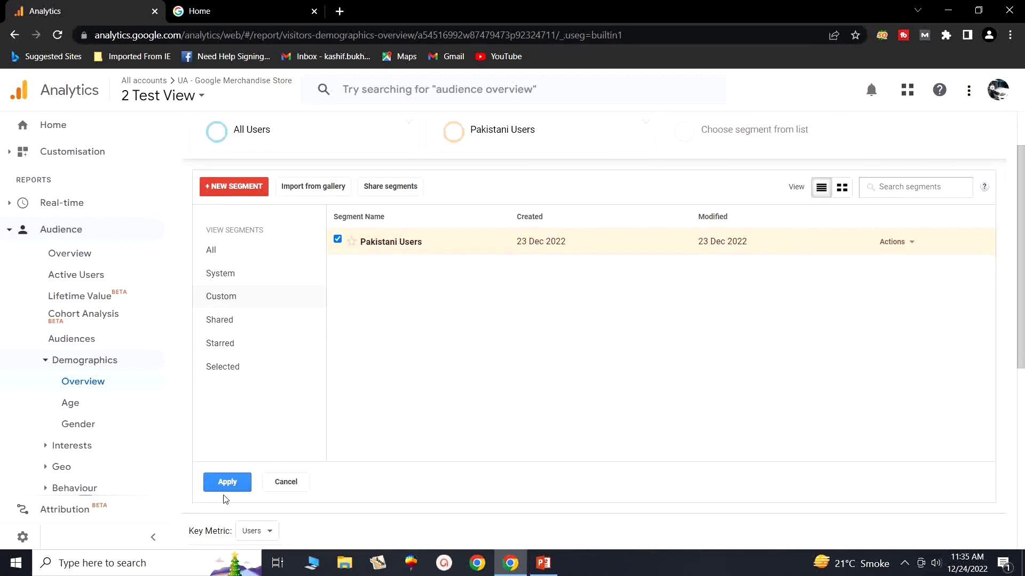
click(229, 483)
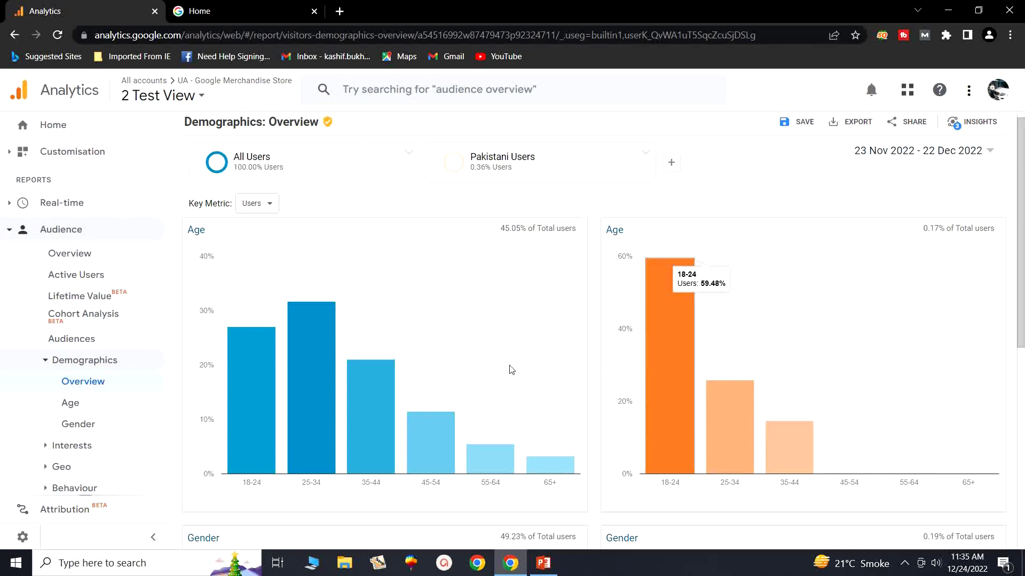
Remove the Pakistani Users segment from the report's segment comparison
mouse_move(670, 377)
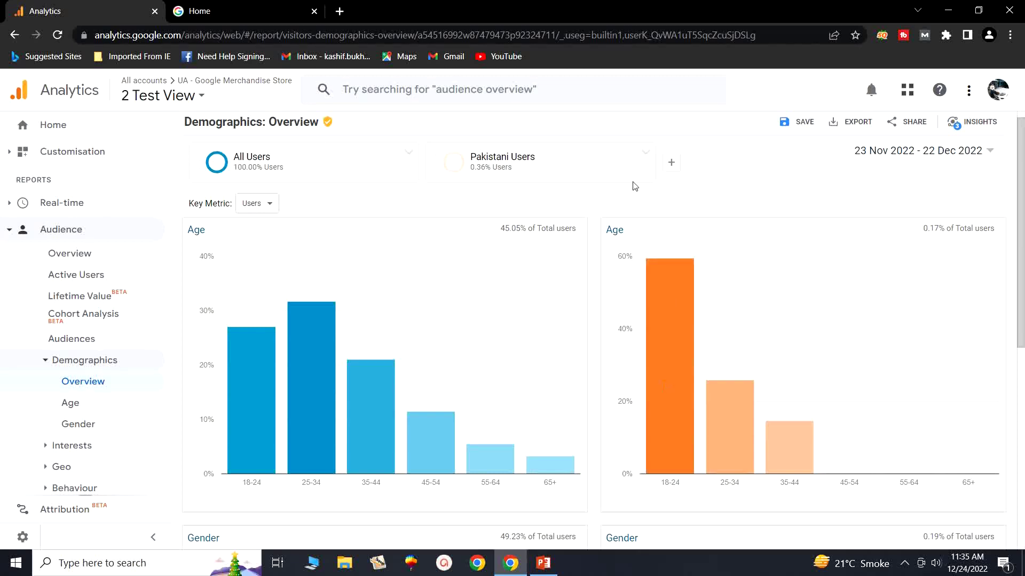
click(645, 156)
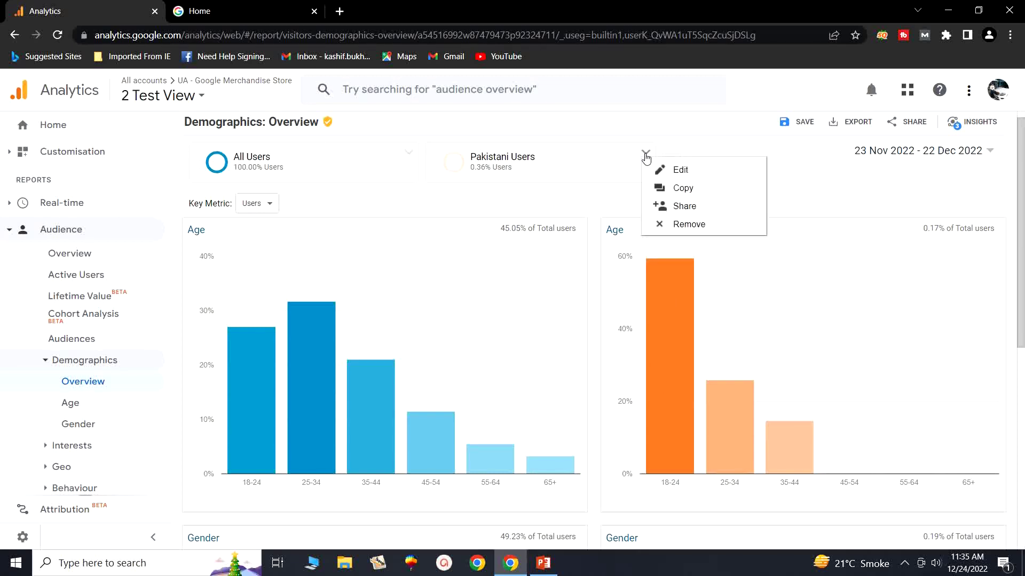
click(682, 226)
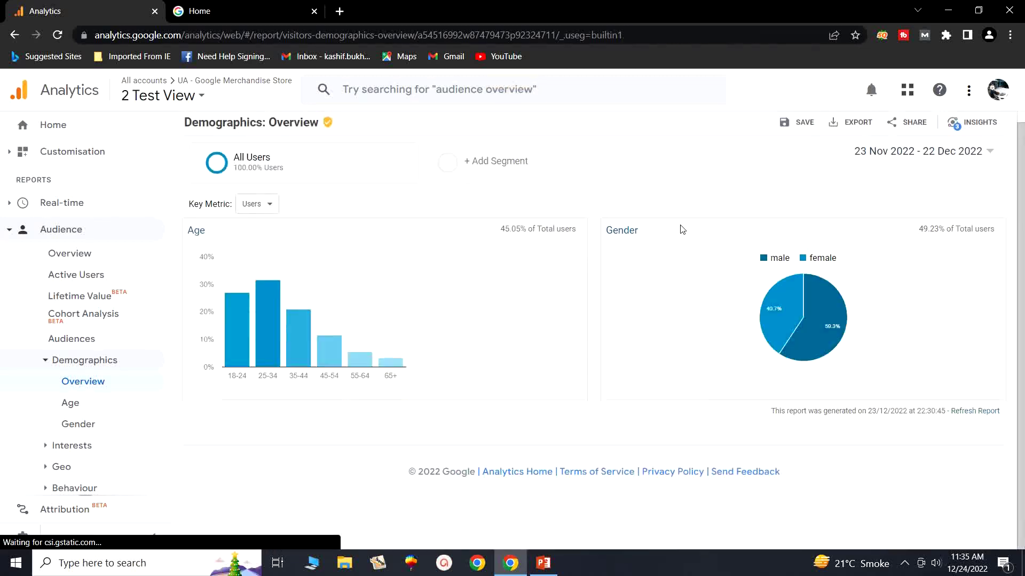
Select the Pakistani Users segment from the full list of segments and apply it to the report alongside All Users
click(476, 170)
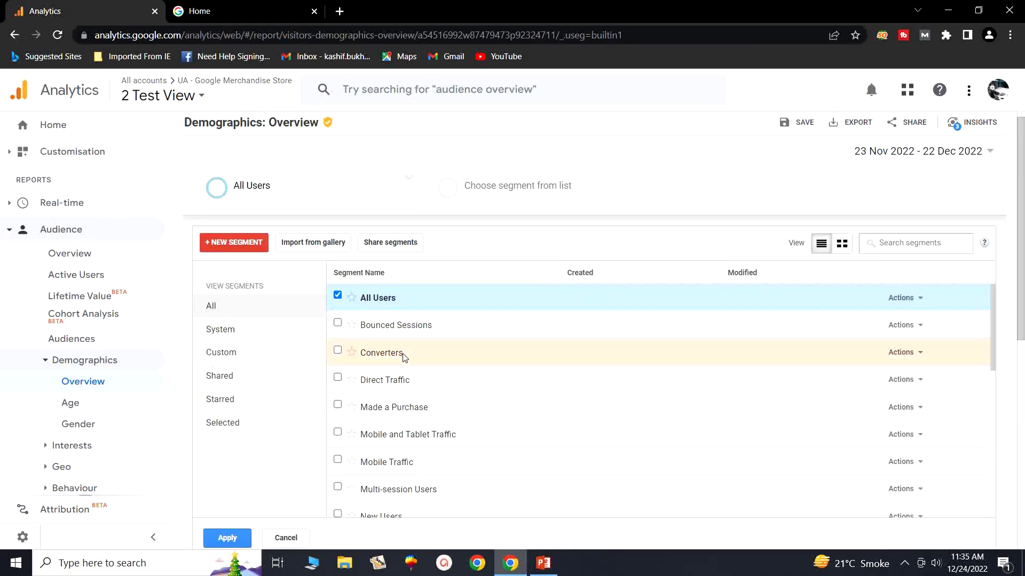
scroll(413, 355, down, 5)
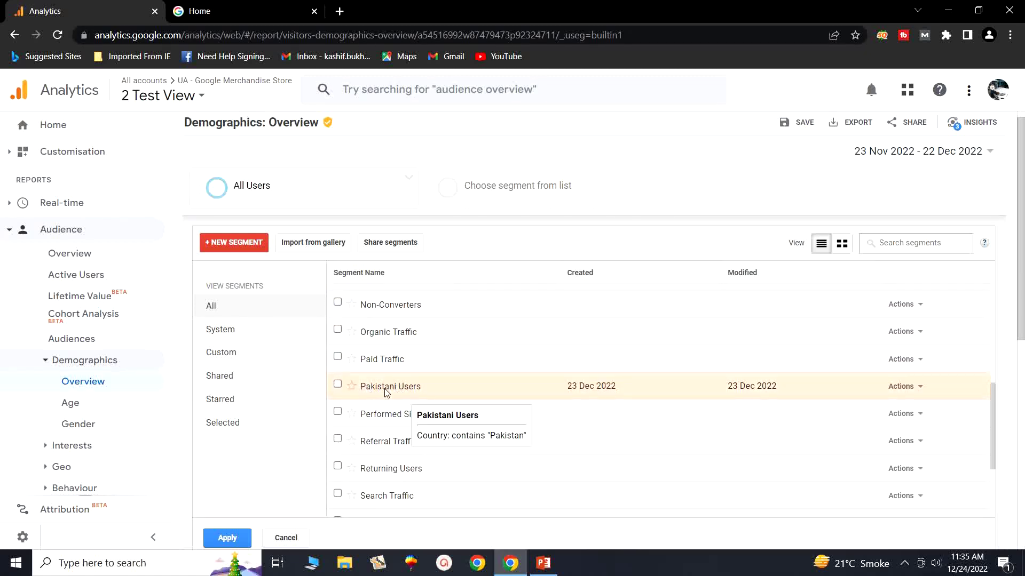
click(337, 385)
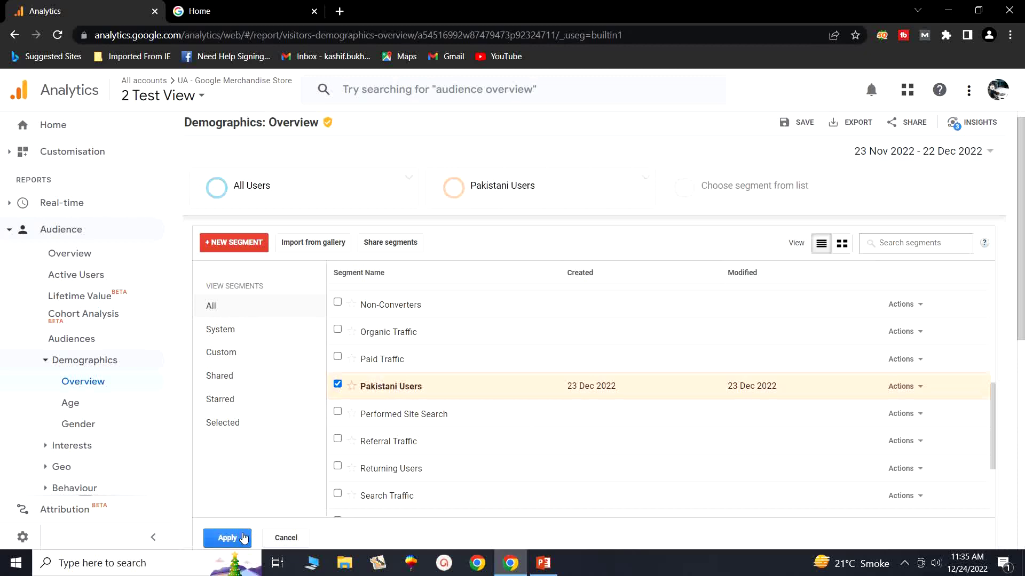
click(228, 538)
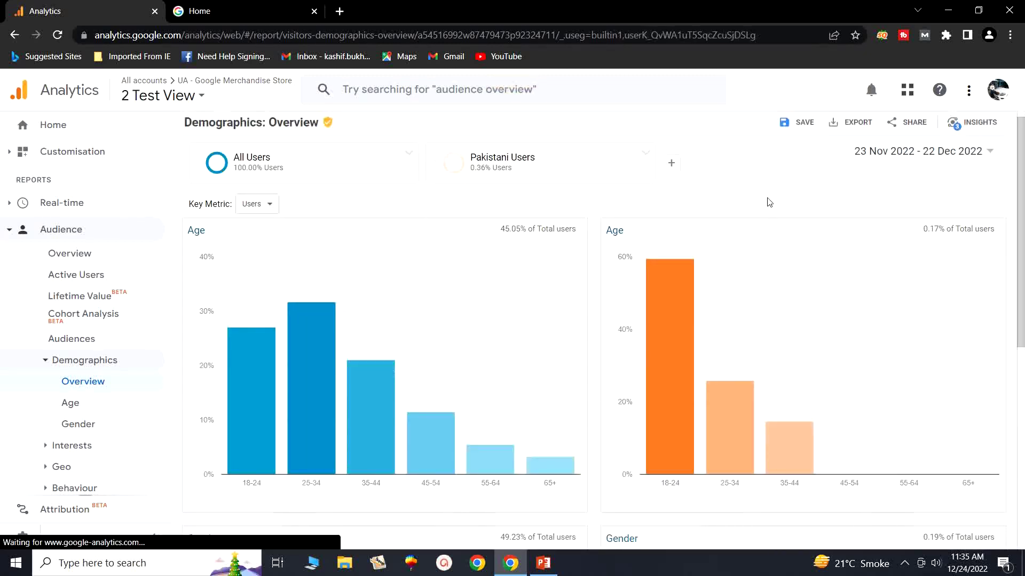
Remove the applied Pakistani Users segment from the report, leaving only All Users
mouse_move(558, 155)
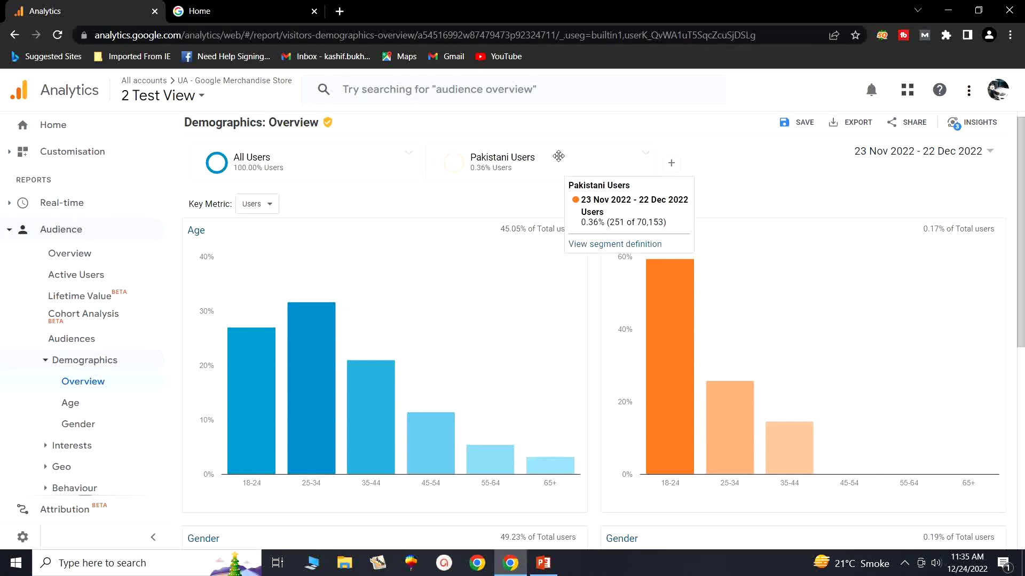
click(645, 156)
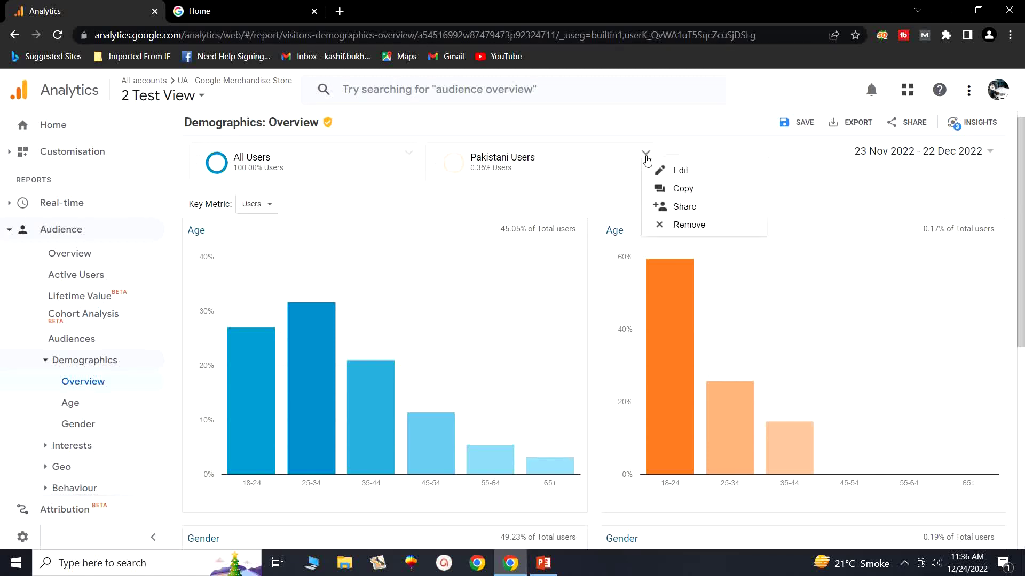
click(679, 227)
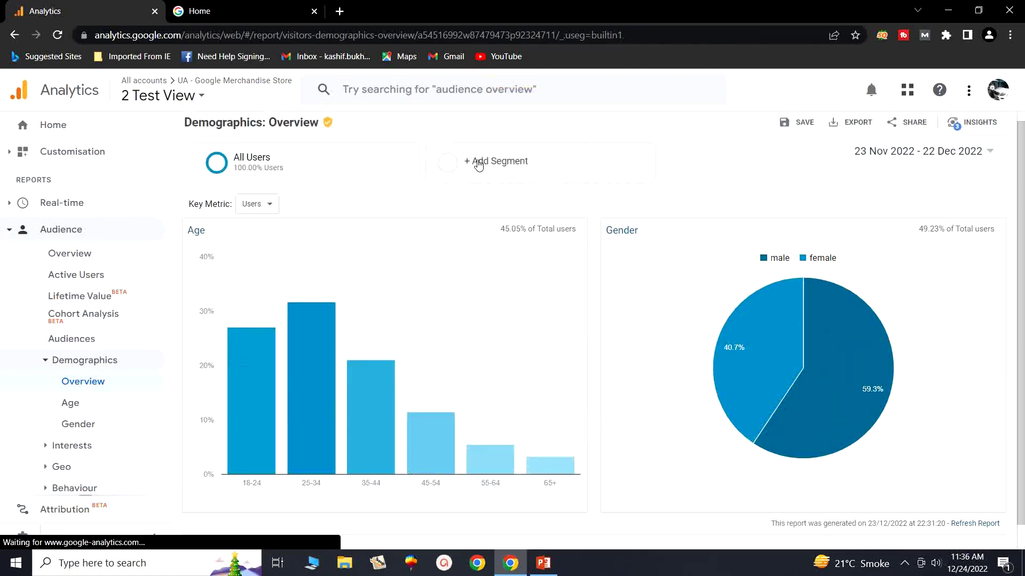
Permanently delete the Pakistani Users segment from the custom segments and confirm the deletion
click(479, 165)
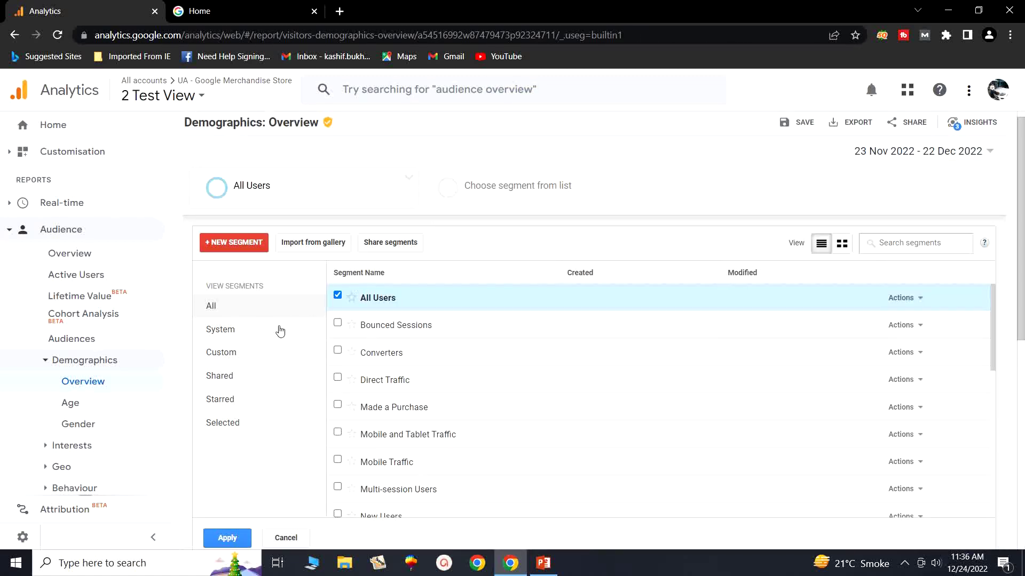
click(206, 355)
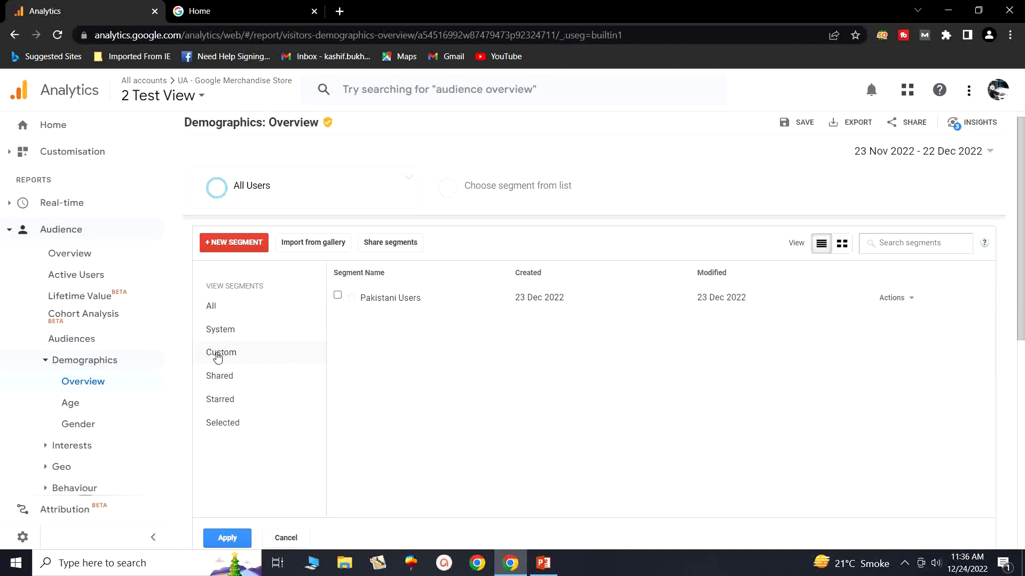
click(338, 296)
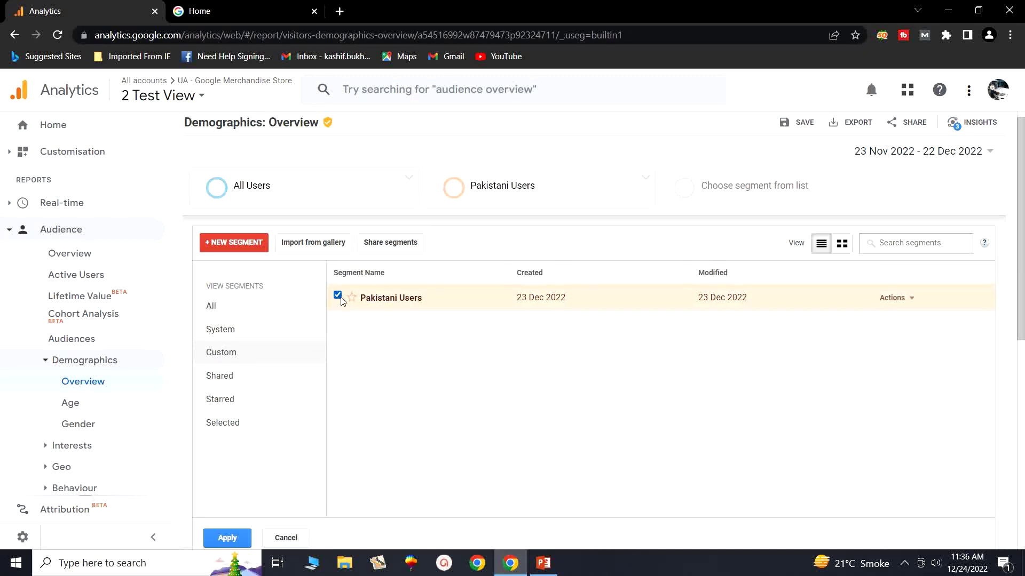
click(913, 301)
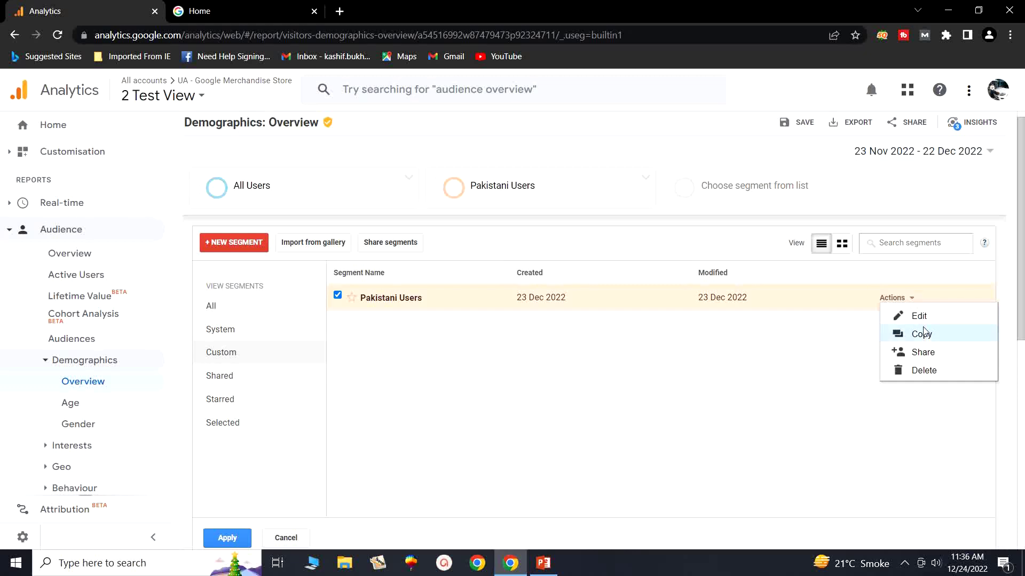
click(924, 371)
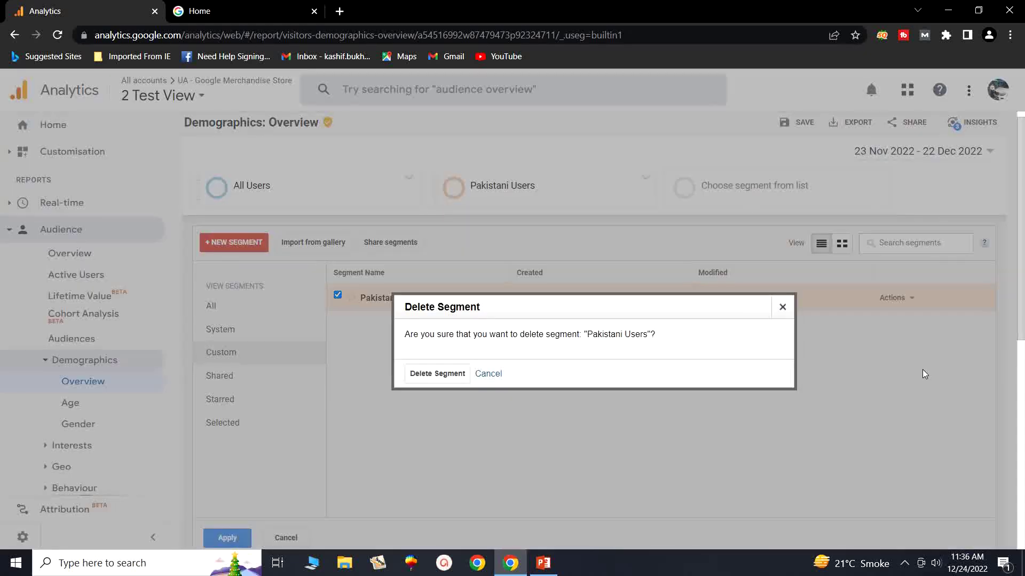
click(437, 374)
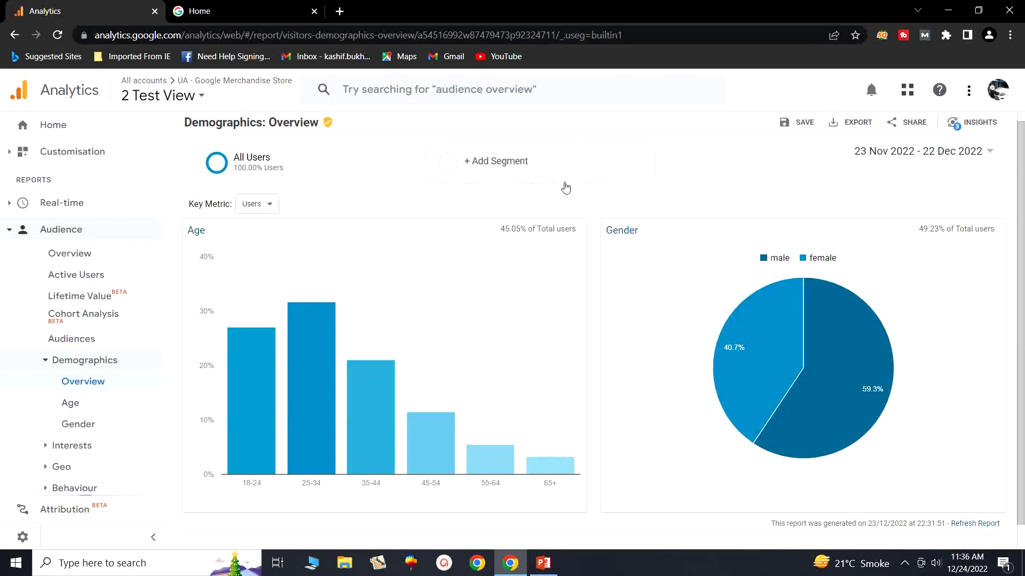
Check the custom segments list, then start a new segment named Pakistani User
click(480, 166)
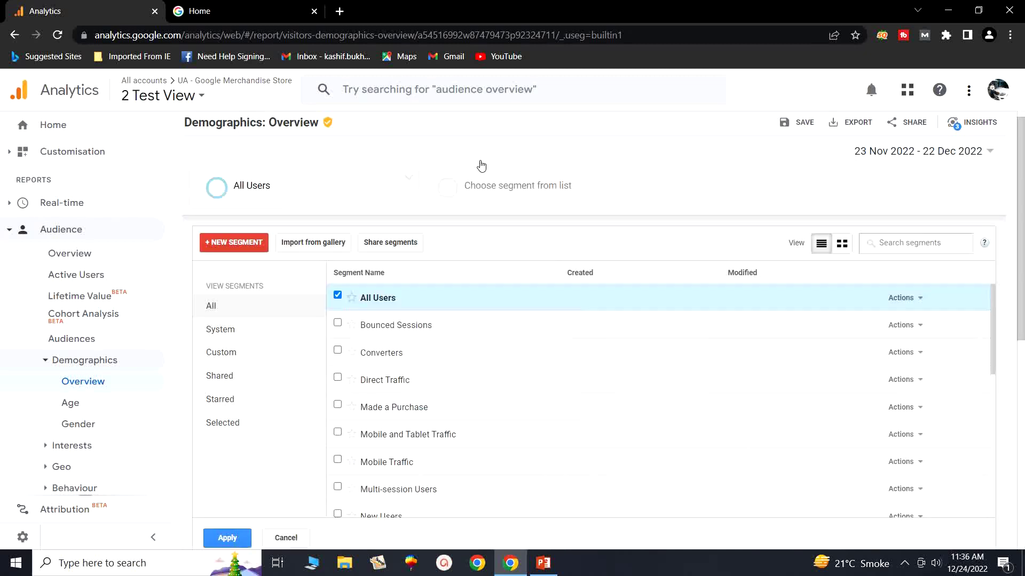
click(224, 355)
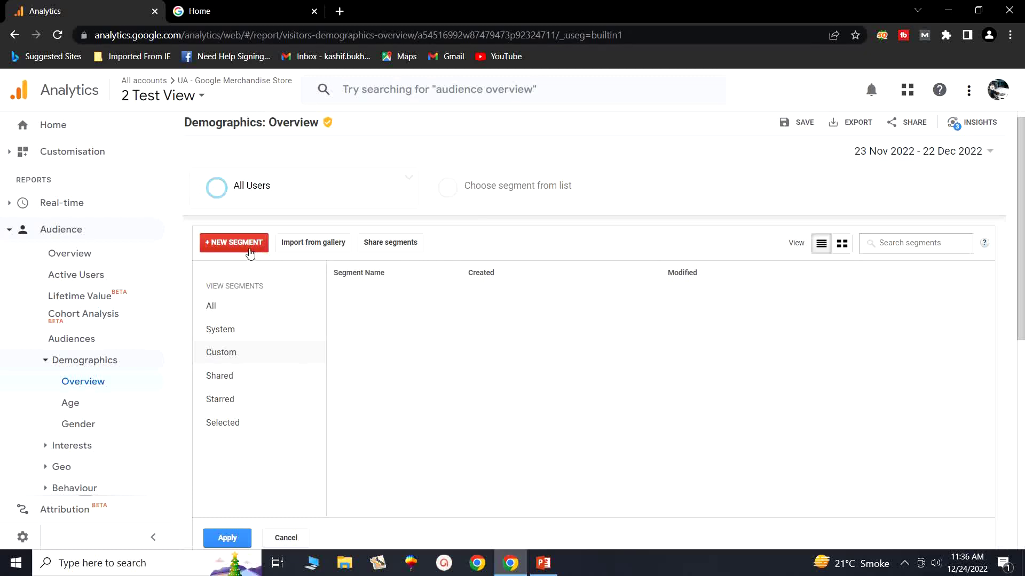
click(221, 244)
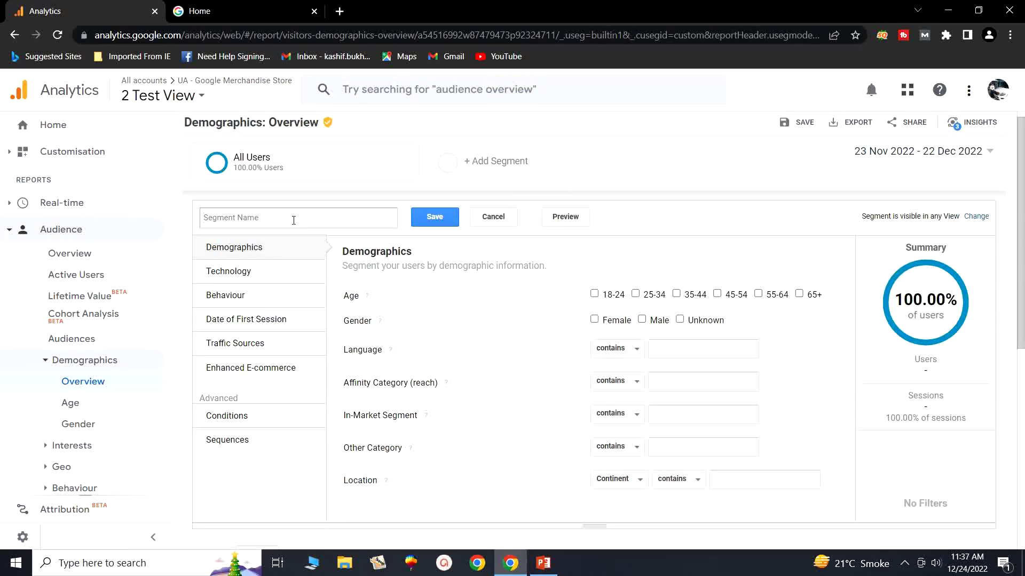
text(Pakistani User)
Set the Pakistani User segment's location condition to Country contains Pakistan and save the segment
scroll(701, 462, down, 1)
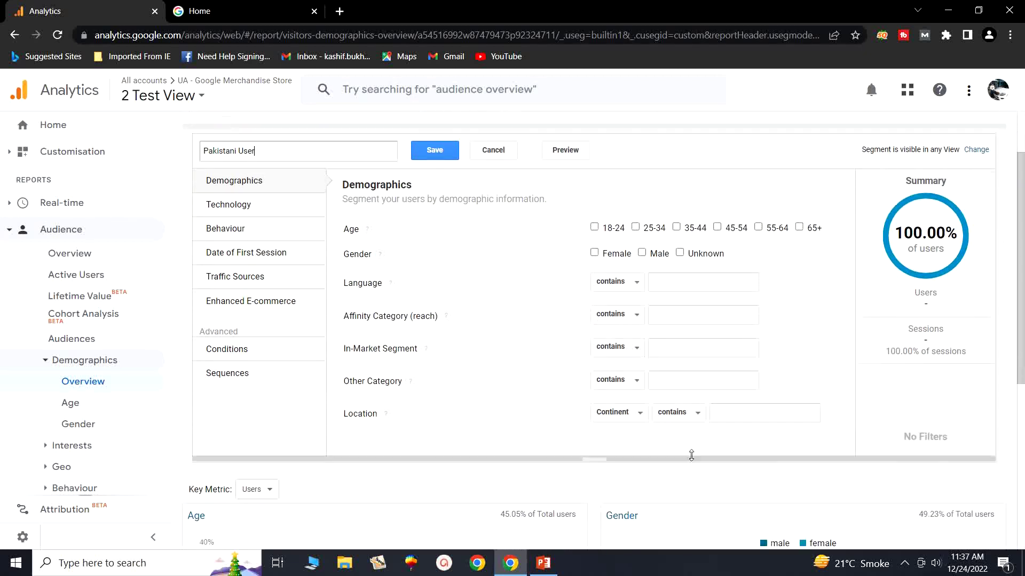
click(619, 415)
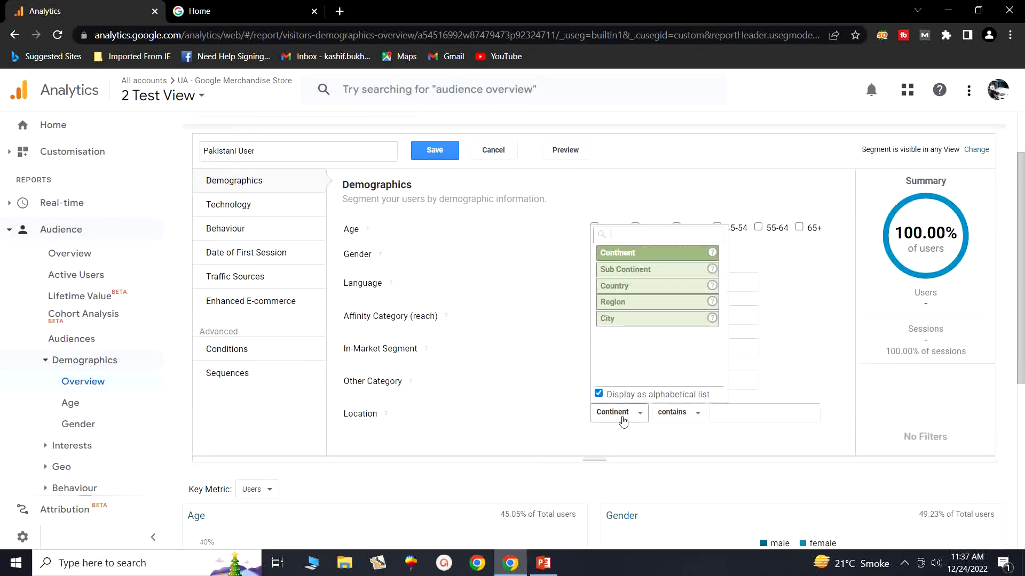
click(613, 286)
click(764, 411)
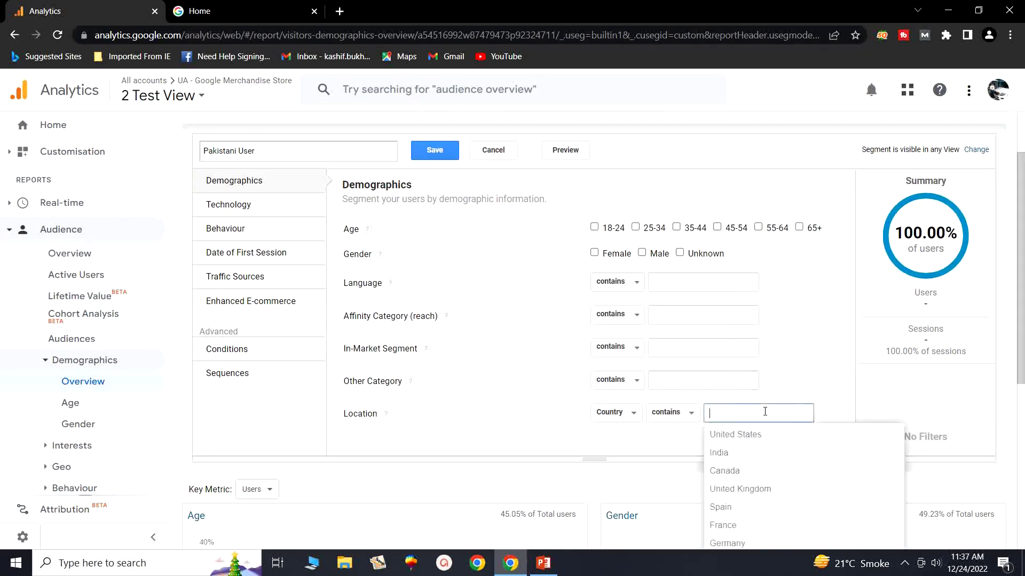
text(paki)
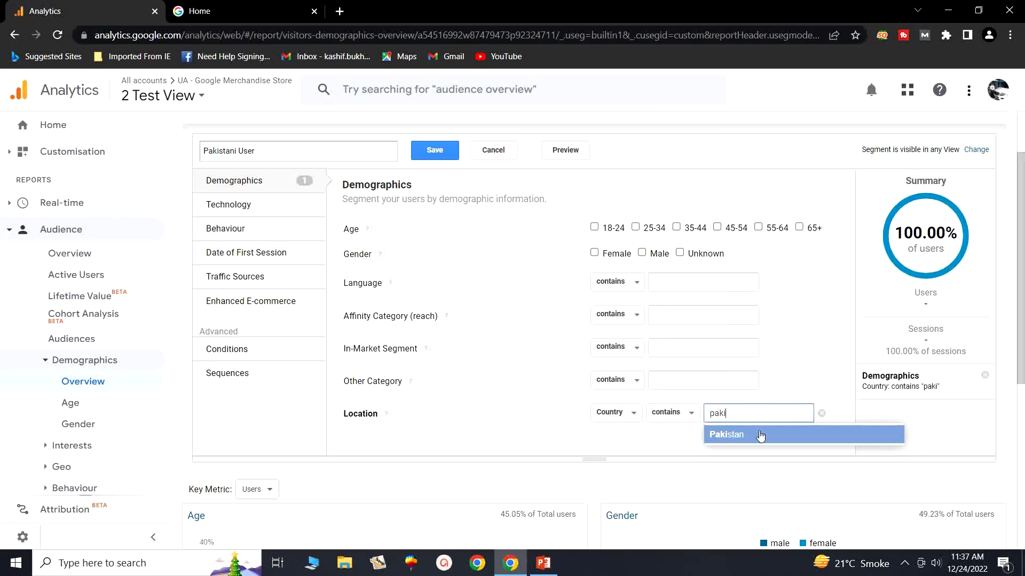
click(760, 436)
click(432, 153)
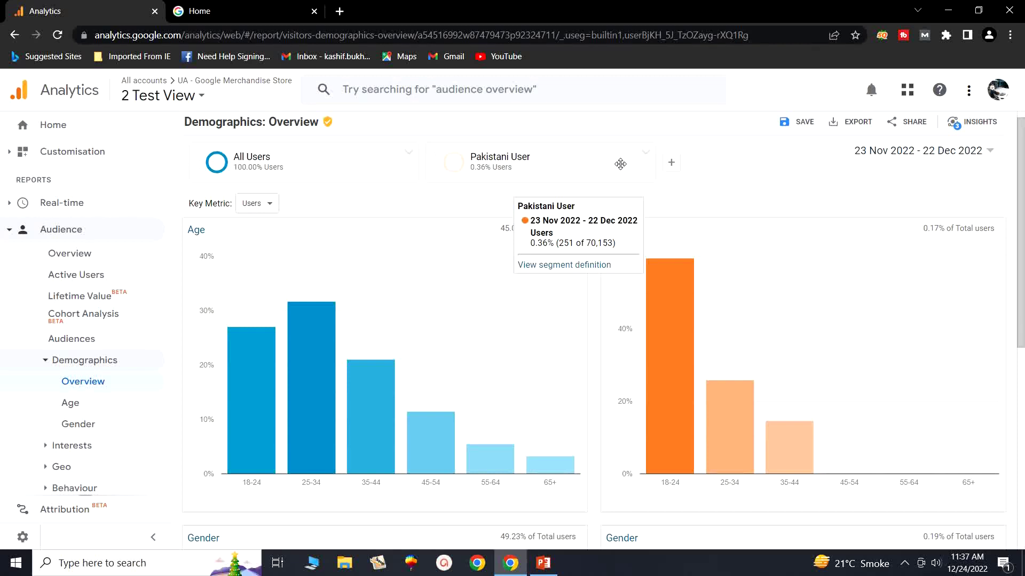
Start another new segment for the report and name it Sri Lanka User
click(670, 170)
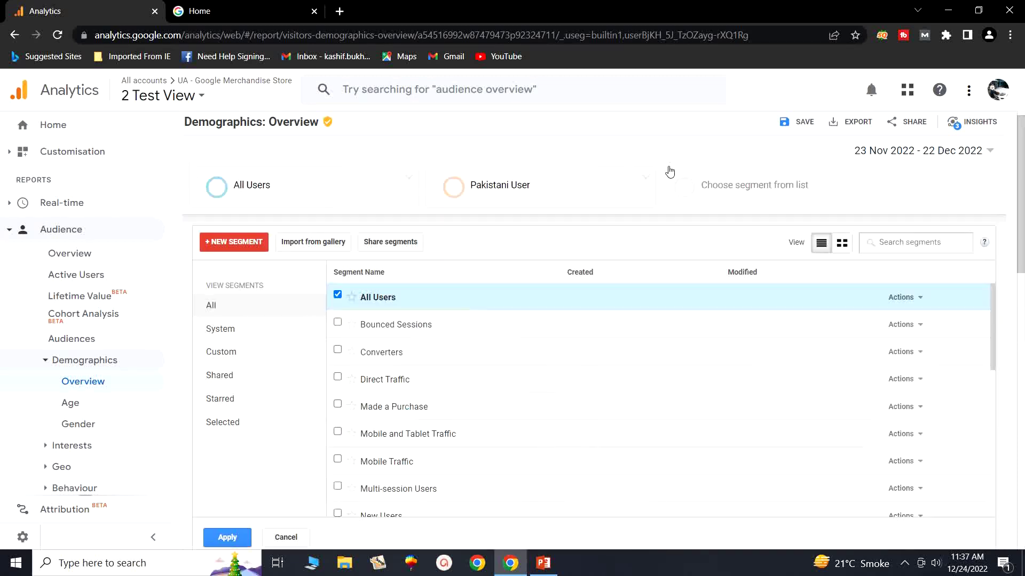
click(231, 244)
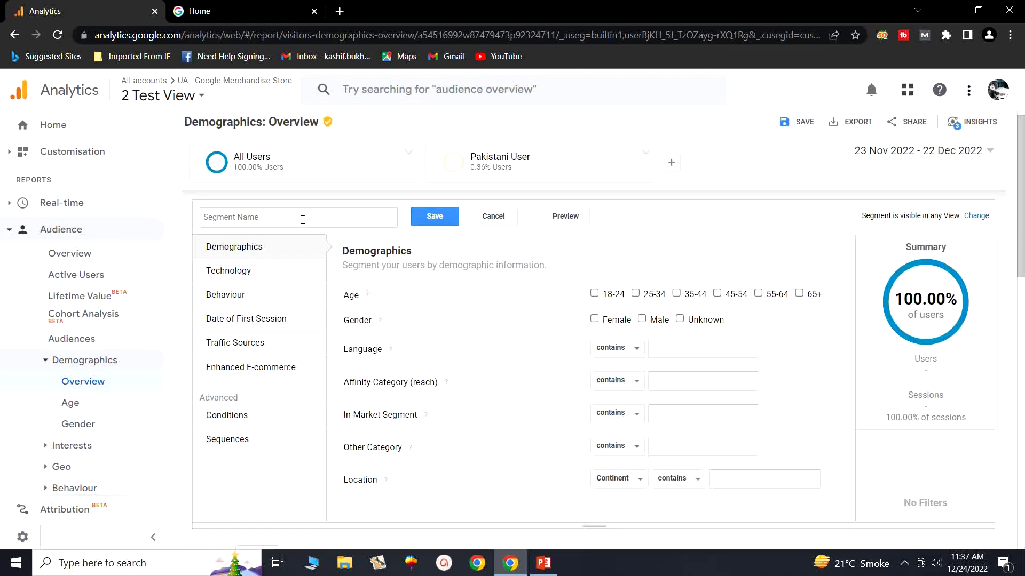
text(S)
Set the Sri Lanka User segment's location condition to Country contains Sri Lanka and save the segment
scroll(663, 392, down, 1)
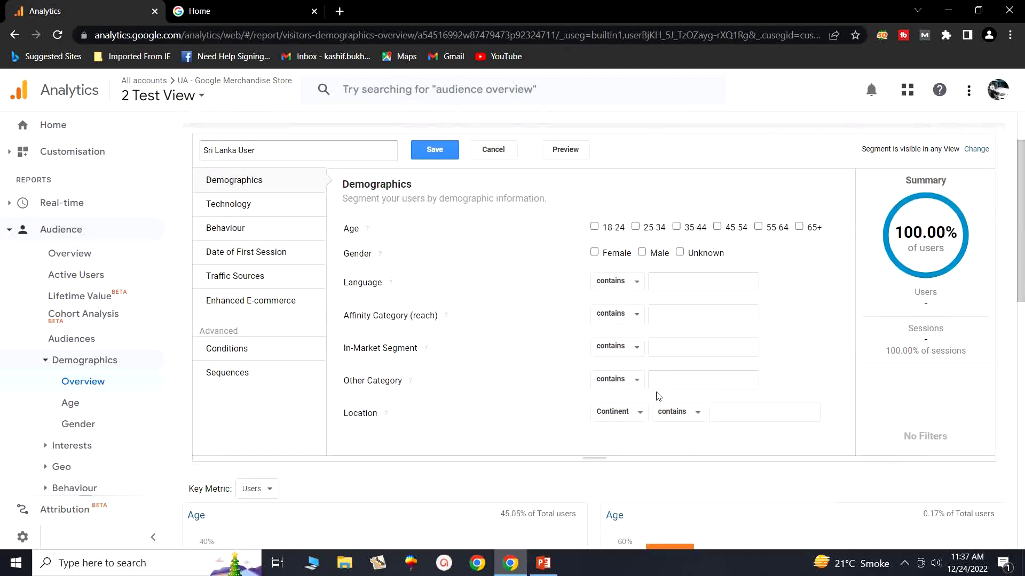
click(633, 410)
click(619, 286)
click(732, 409)
text(sri)
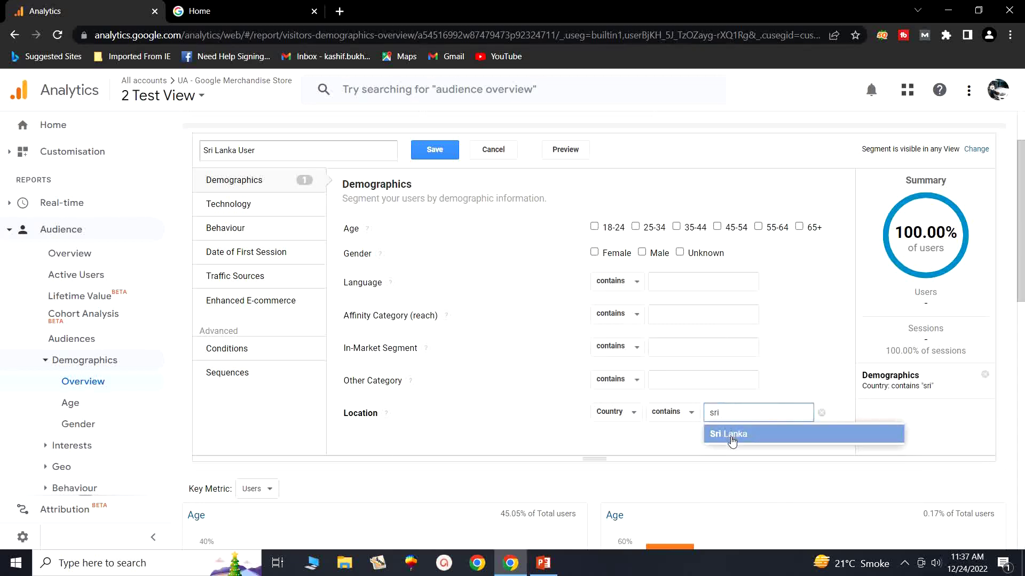
click(732, 434)
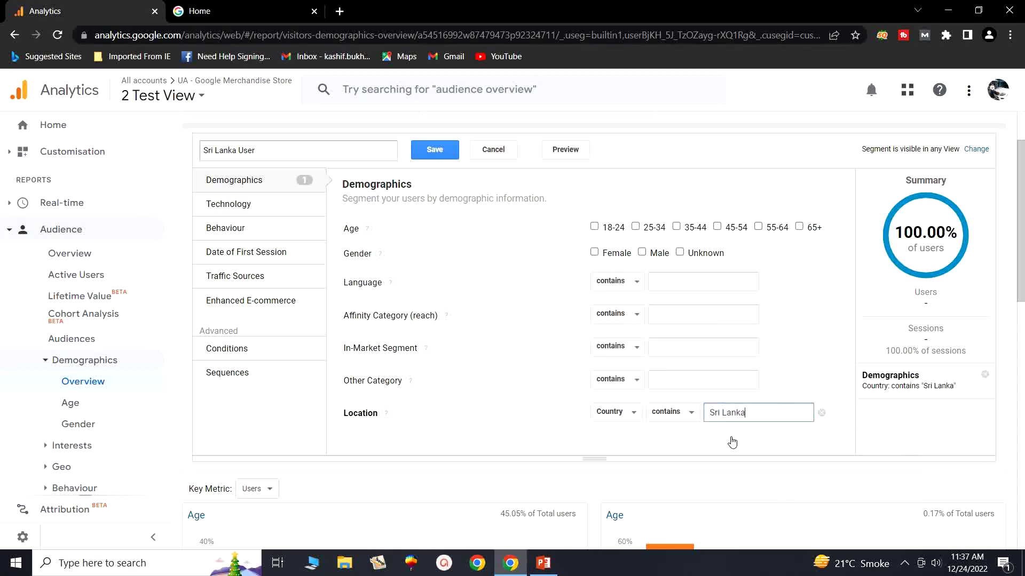
click(435, 149)
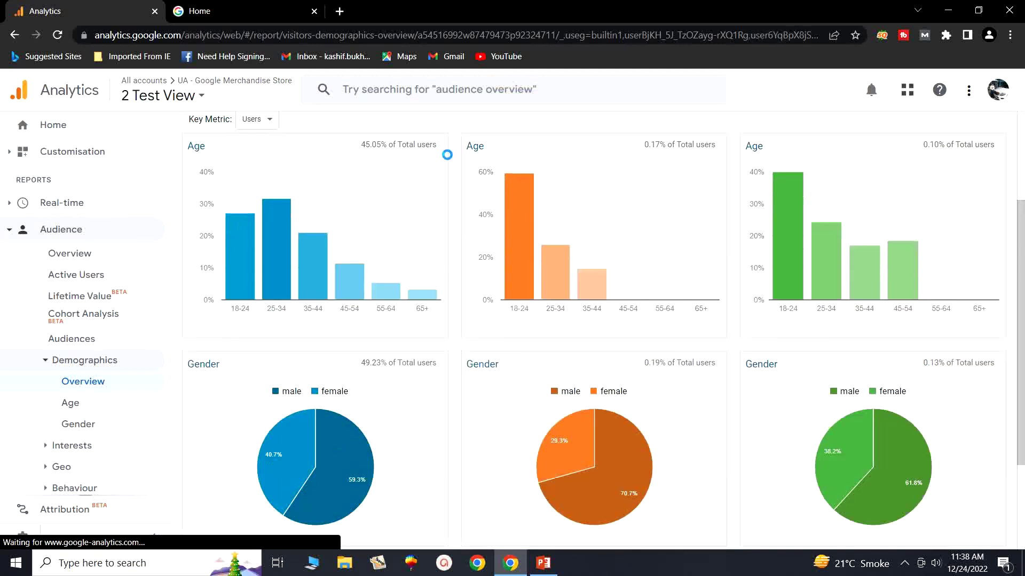
Compare the user shares and age charts of the All Users, Pakistani User and Sri Lanka User segments
scroll(483, 218, up, 3)
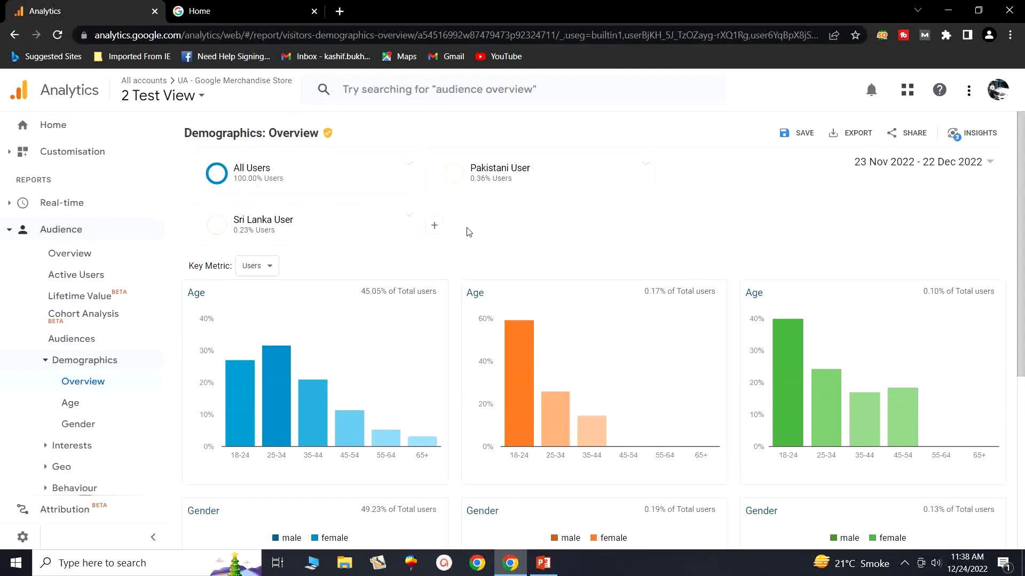
mouse_move(494, 177)
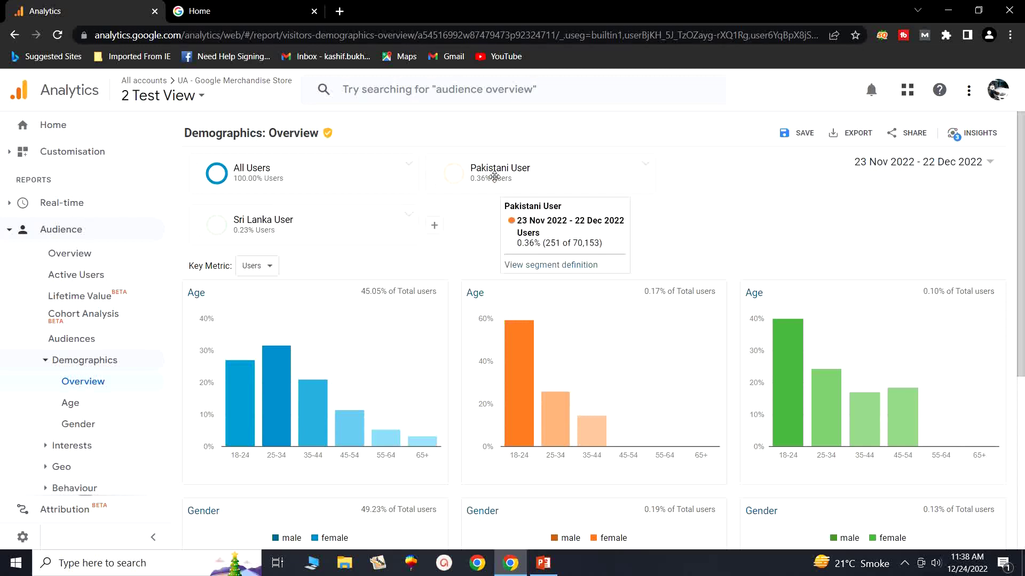
mouse_move(268, 224)
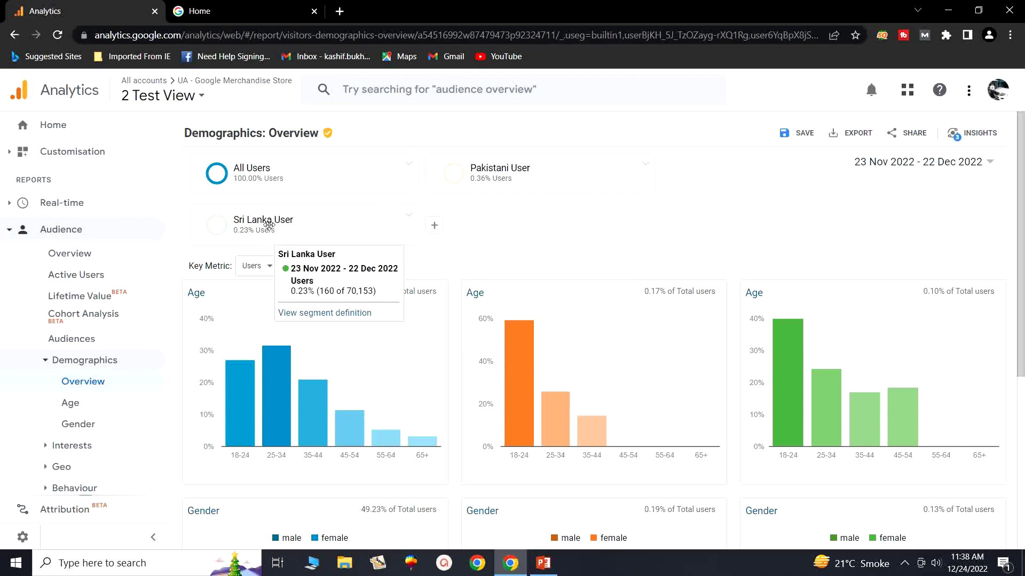
scroll(332, 295, down, 1)
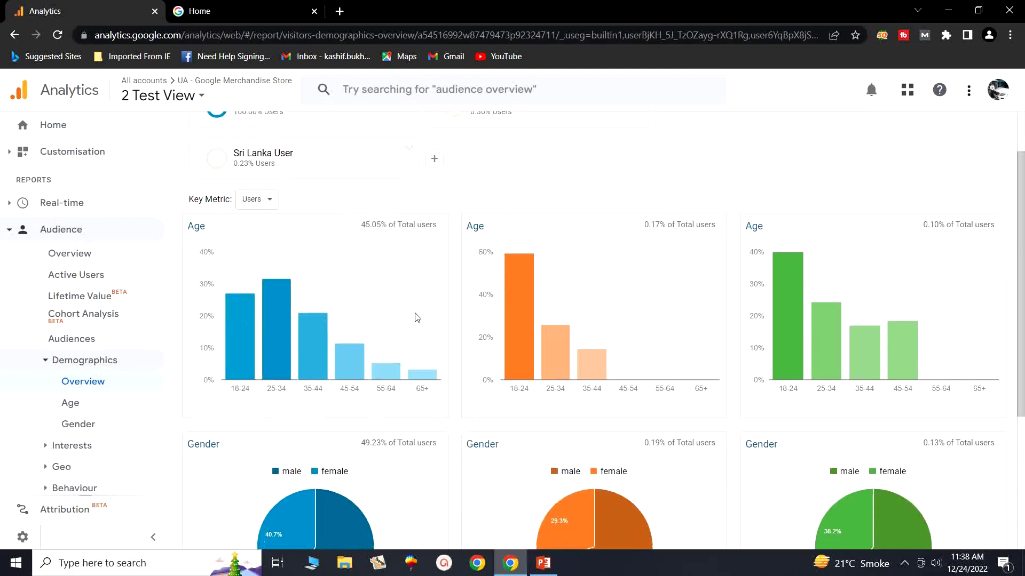
mouse_move(796, 321)
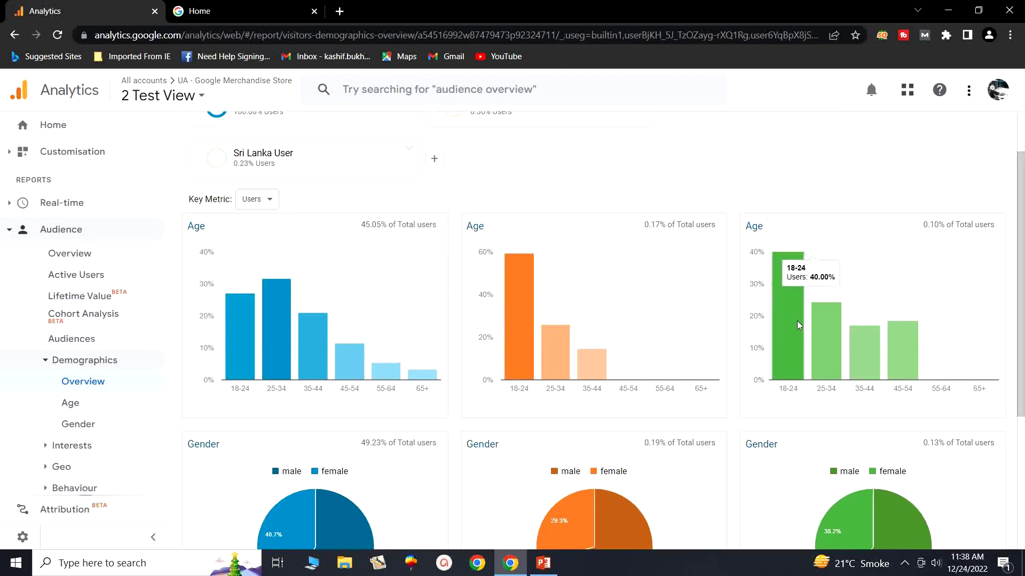
Compare the gender charts of the All Users, Pakistani User and Sri Lanka User segments
scroll(796, 321, up, 1)
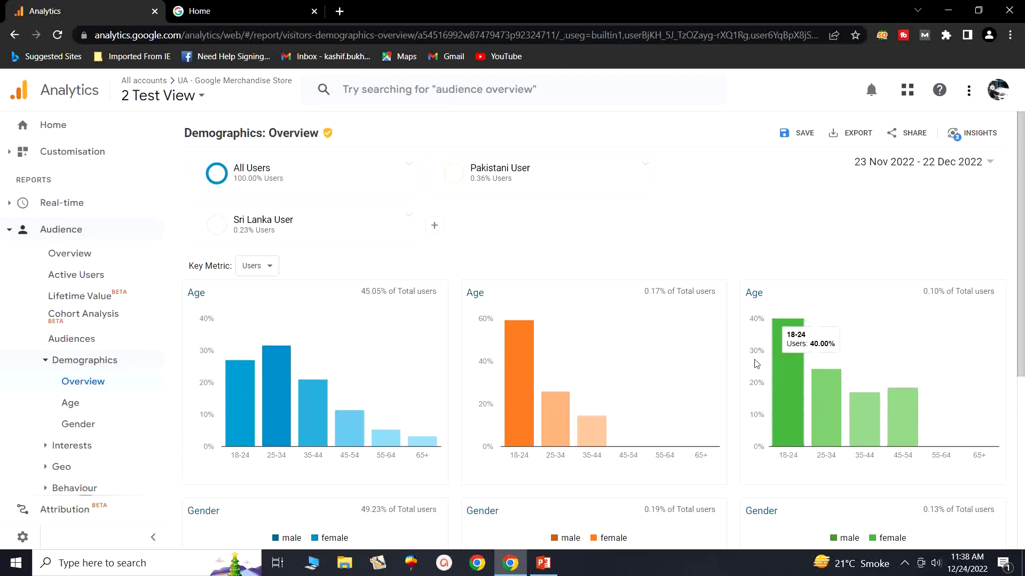
scroll(592, 357, down, 4)
mouse_move(555, 346)
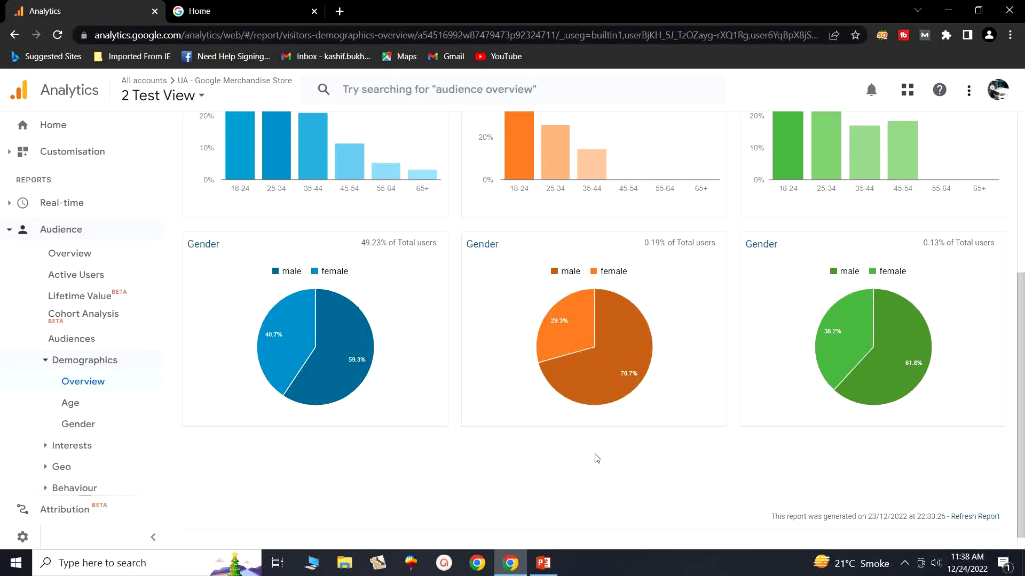
scroll(591, 457, up, 5)
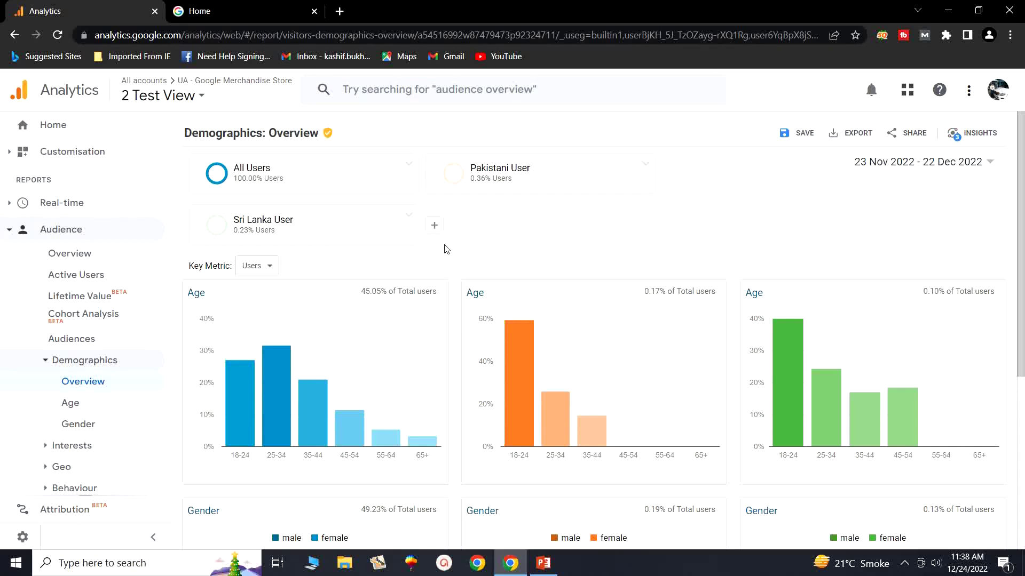
Start another new segment and examine its available condition categories, including the Technology conditions
click(435, 227)
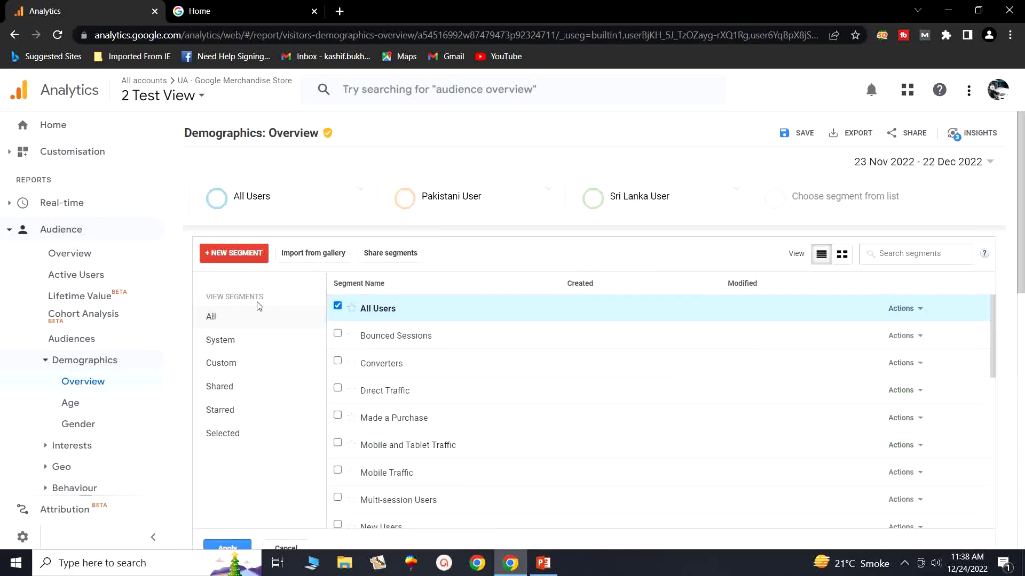
click(233, 254)
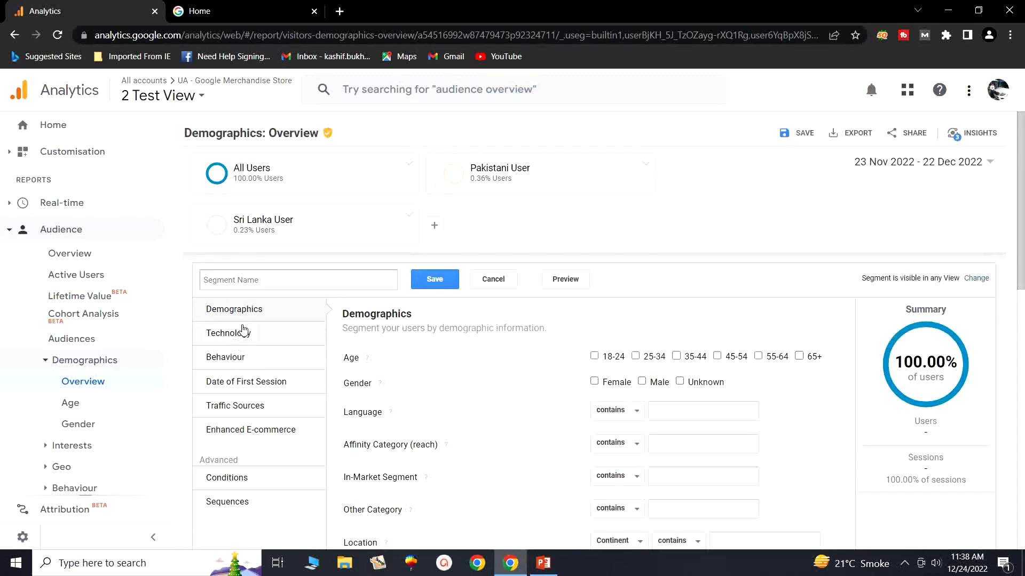
scroll(242, 327, down, 1)
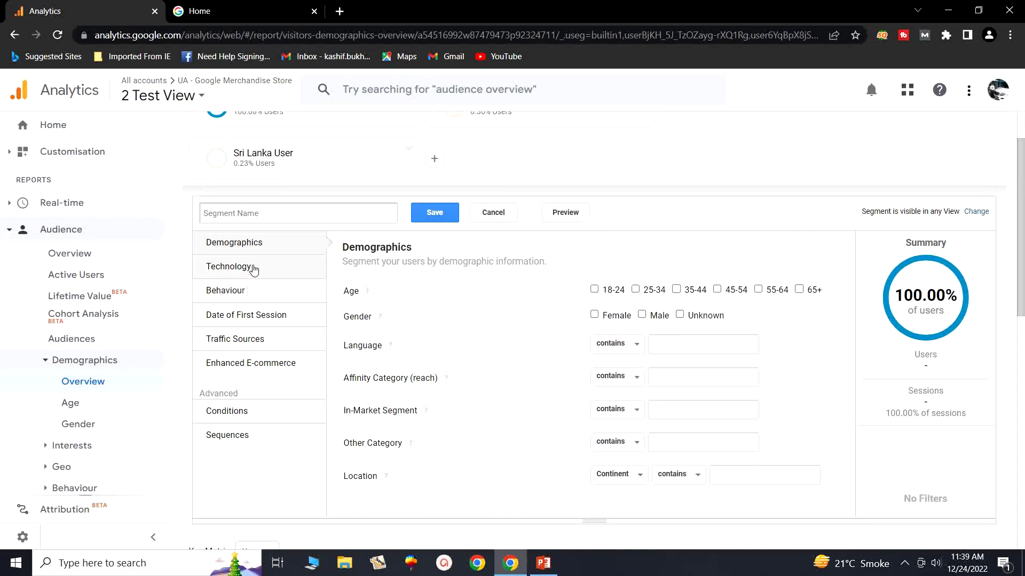
click(244, 290)
click(249, 278)
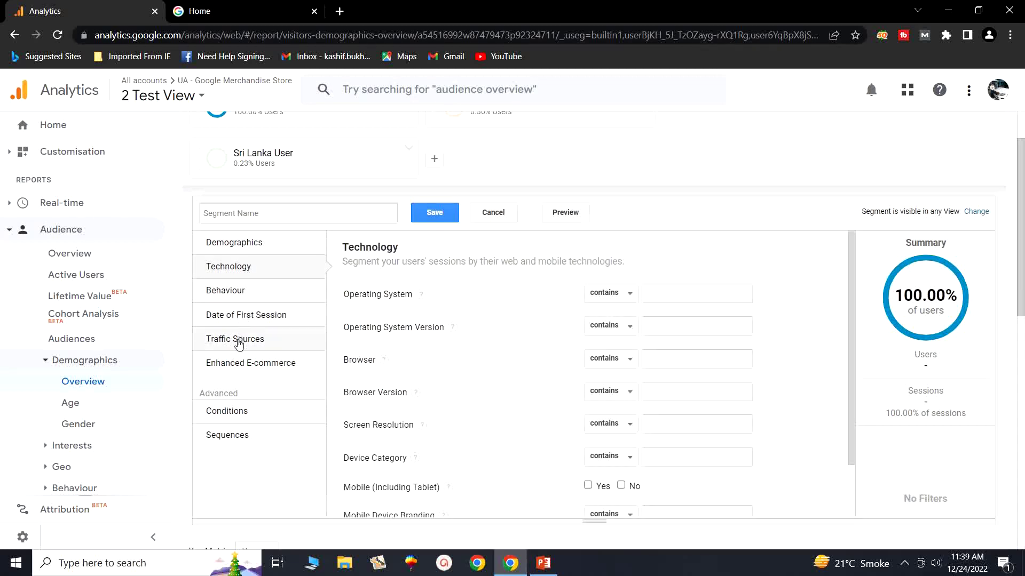
scroll(239, 341, up, 2)
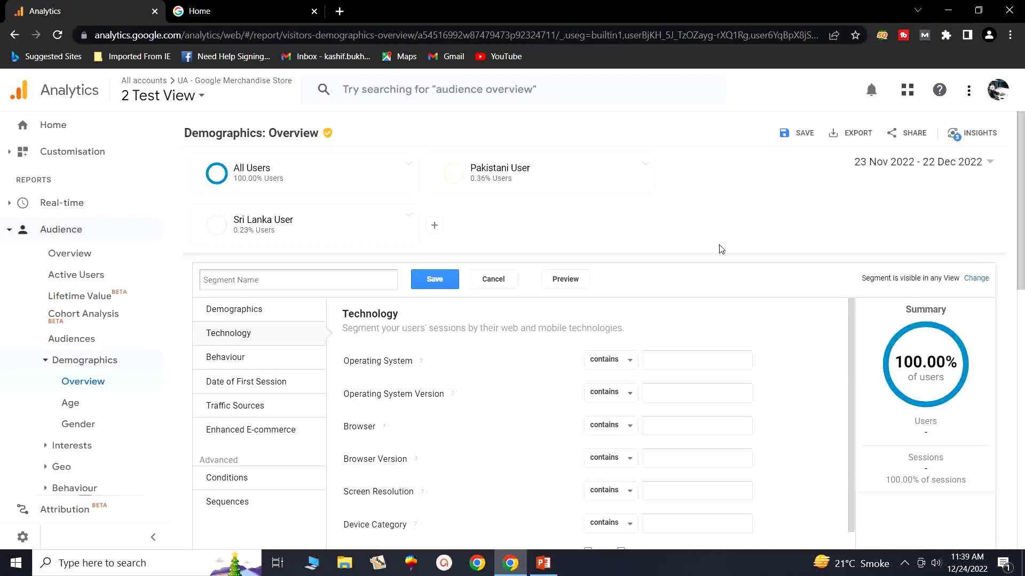
mouse_move(460, 187)
mouse_move(250, 171)
mouse_move(582, 179)
click(904, 563)
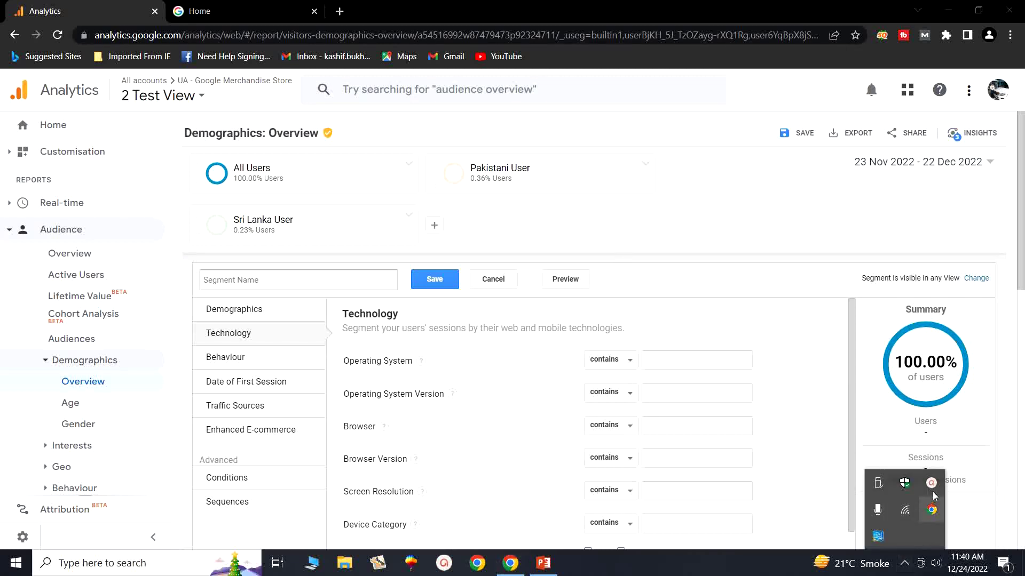